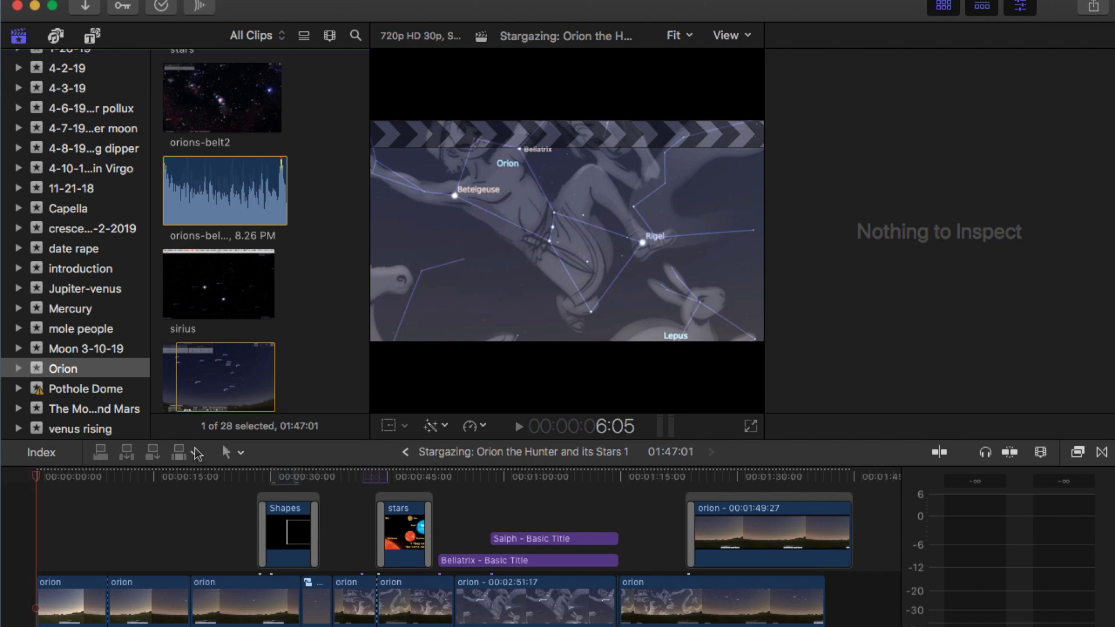
- Open the Look! Up in the sky project from the browser
left_click_drag(40, 477, 181, 477)
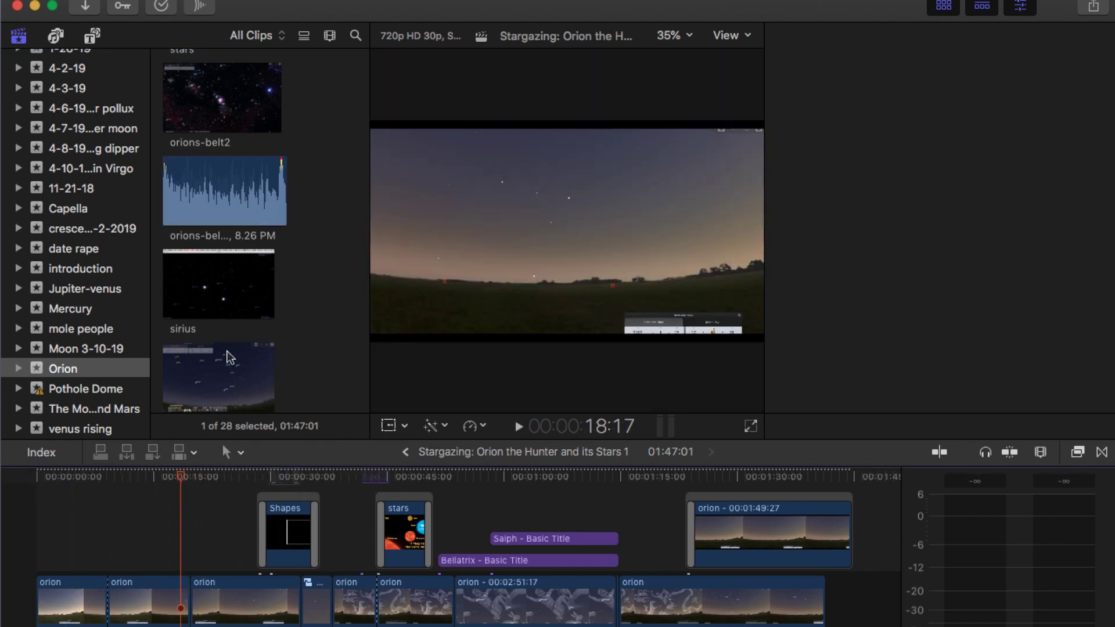
key("super+4")
scroll(231, 348, "up", 5)
scroll(231, 348, "up", 5)
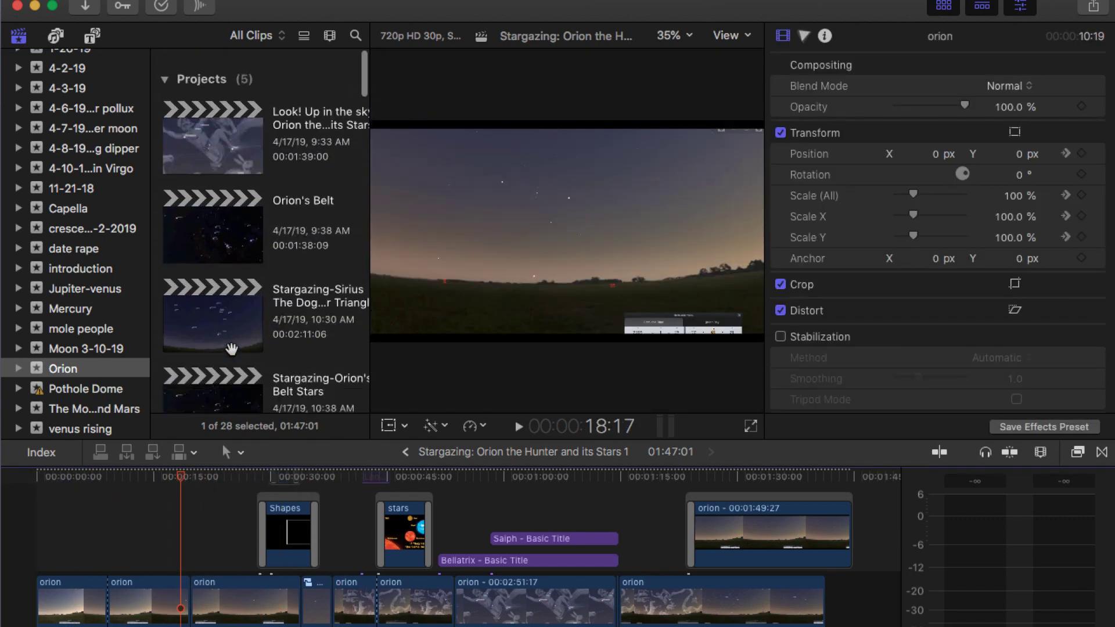
double_click(203, 126)
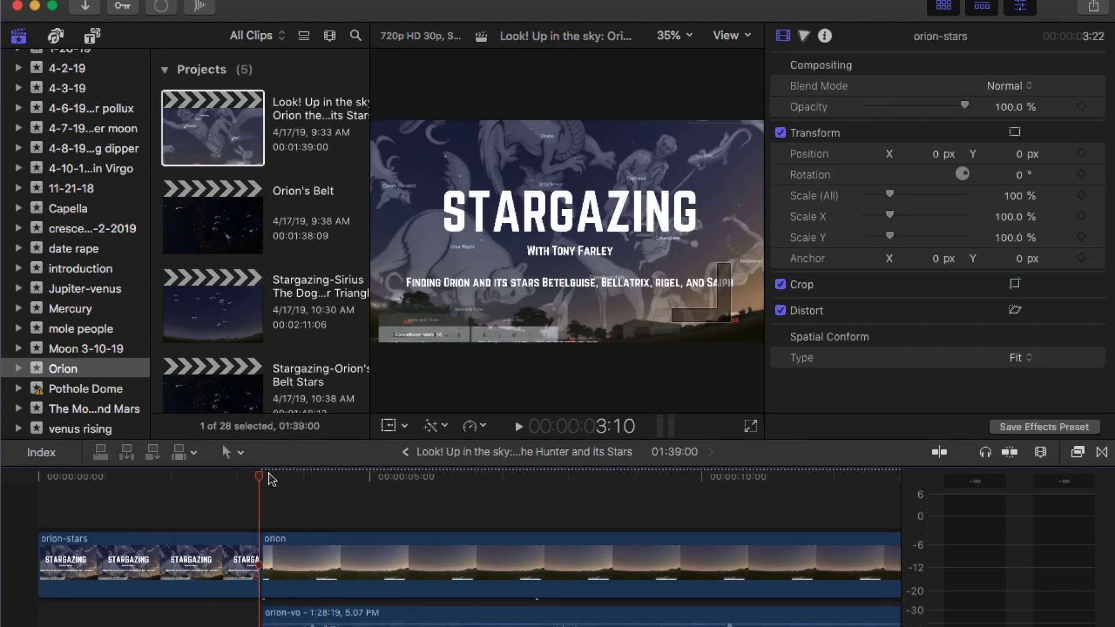
- Delete the orion-stars opening title clip and return the playhead to the project start
left_click_drag(262, 479, 36, 502)
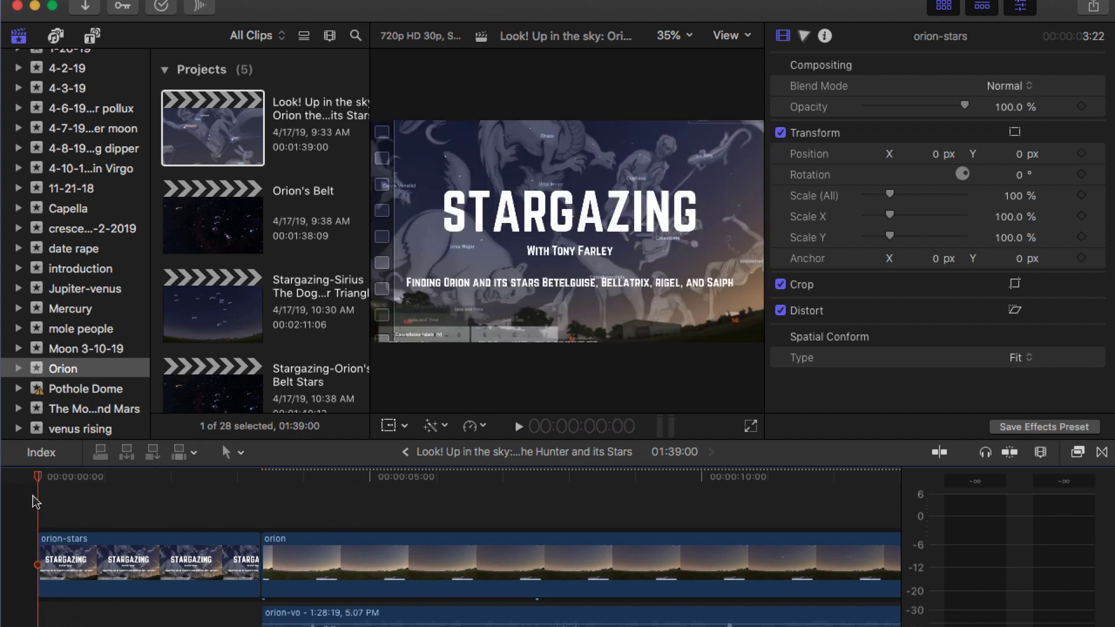
left_click(106, 555)
key("Delete")
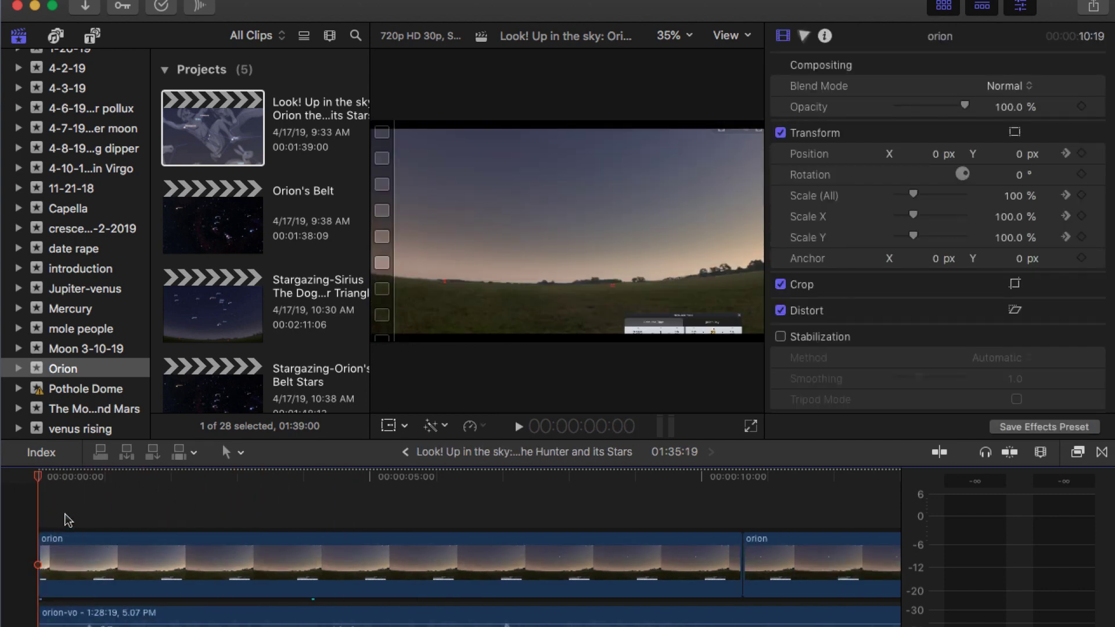
mouse_move(39, 479)
left_mouse_down()
mouse_move(112, 482)
mouse_move(33, 483)
left_mouse_up()
- Show the 3D title category and add Basic 3D at the project start
left_click(93, 37)
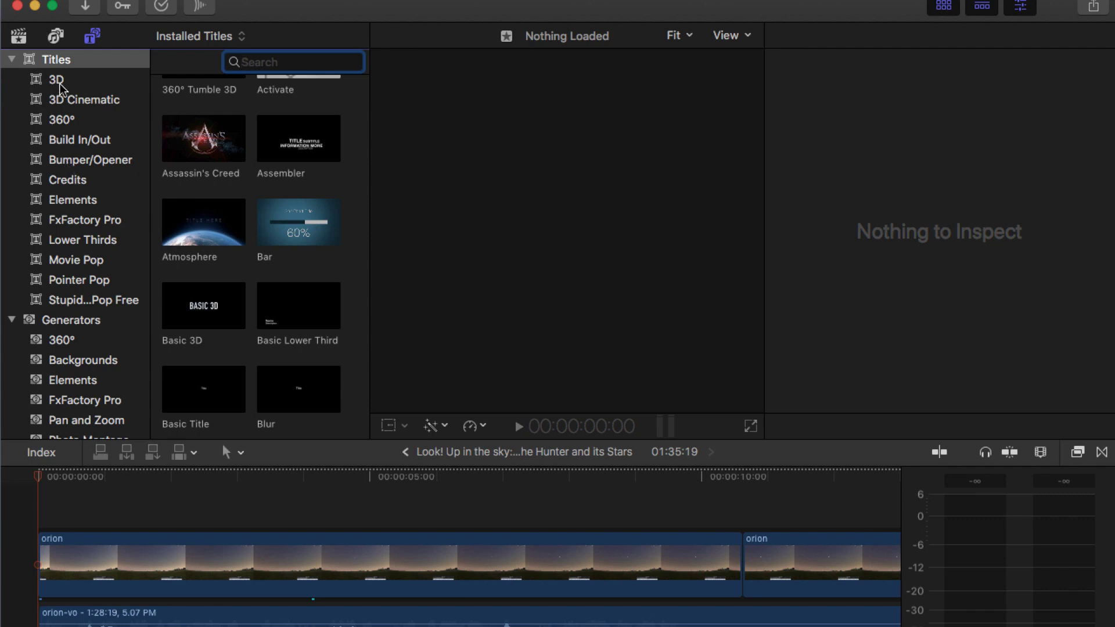
left_click(60, 85)
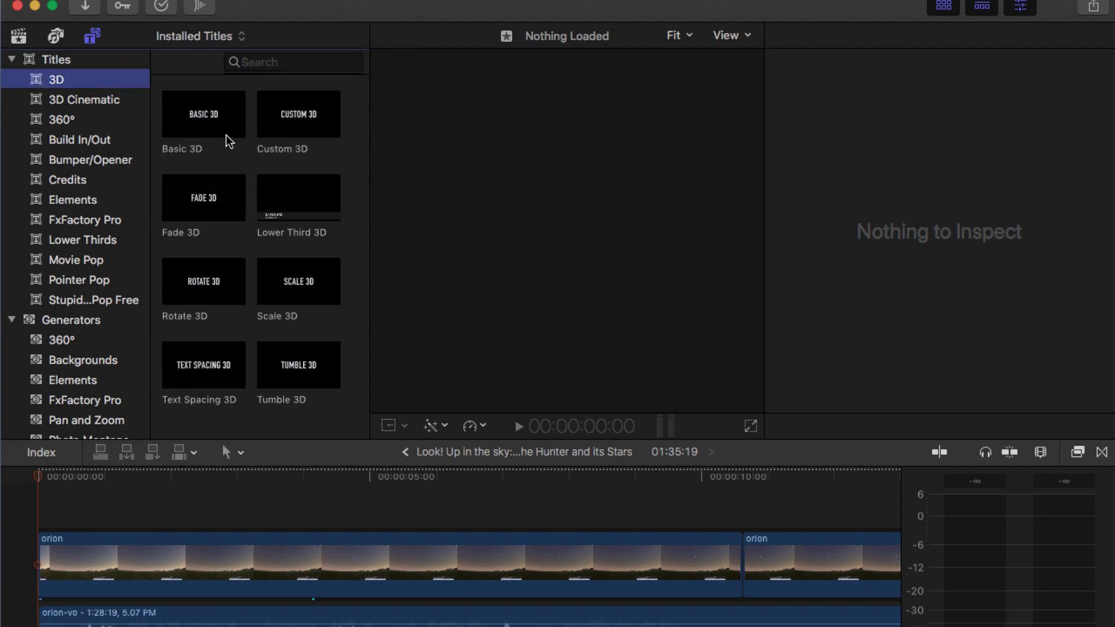
left_click(203, 120)
key("q")
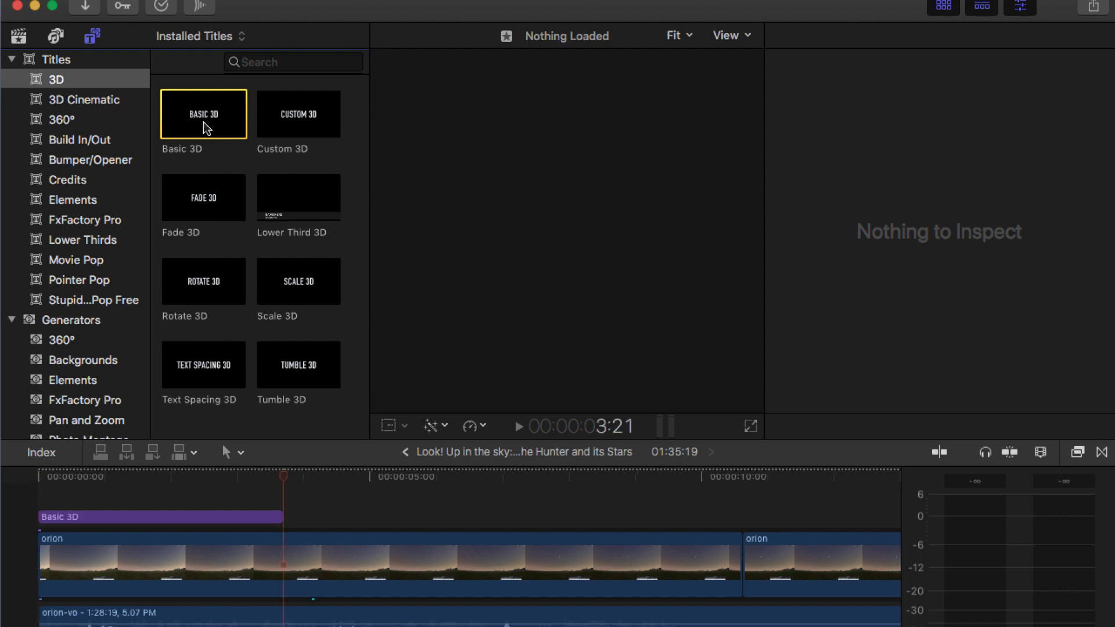
- Delete the test Basic 3D title clip and preview the Custom 3D title
left_click(108, 521)
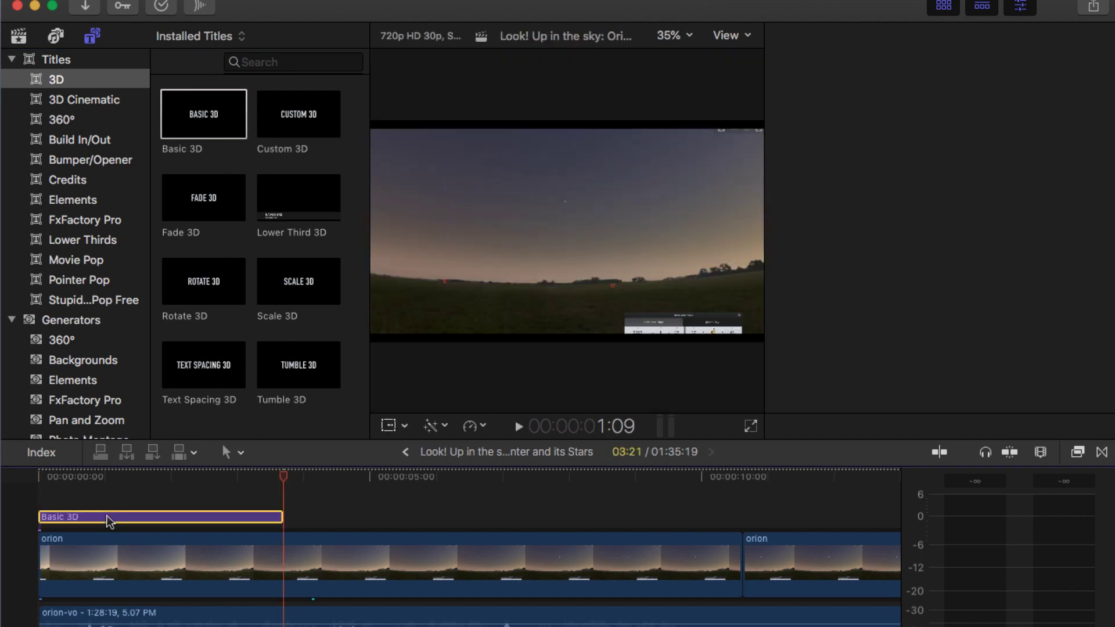
key("Delete")
left_click(198, 122)
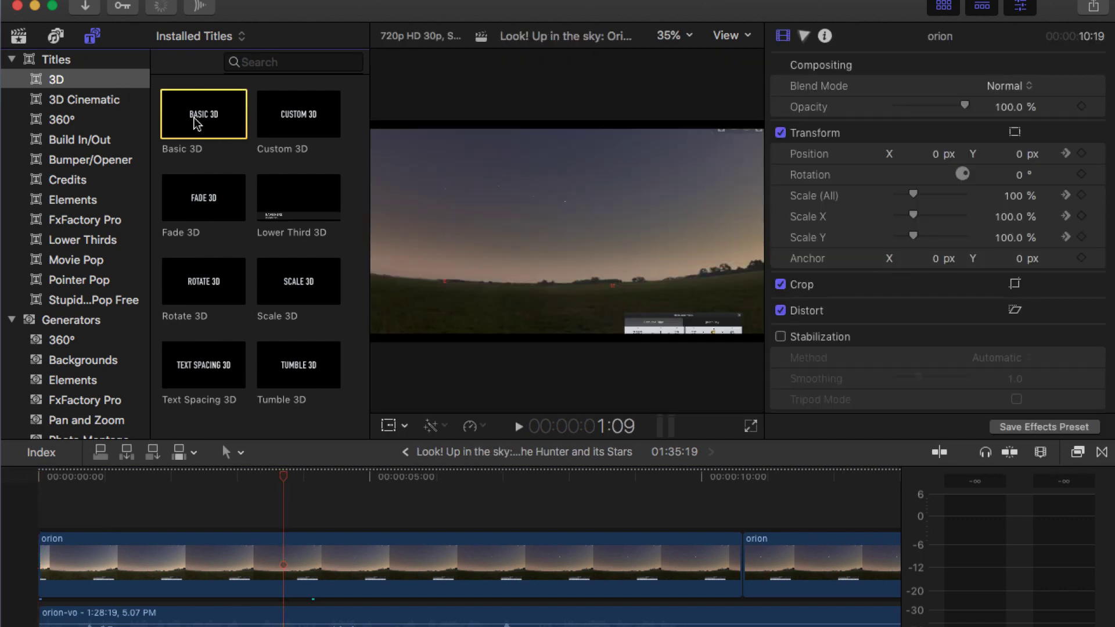
left_click(278, 122)
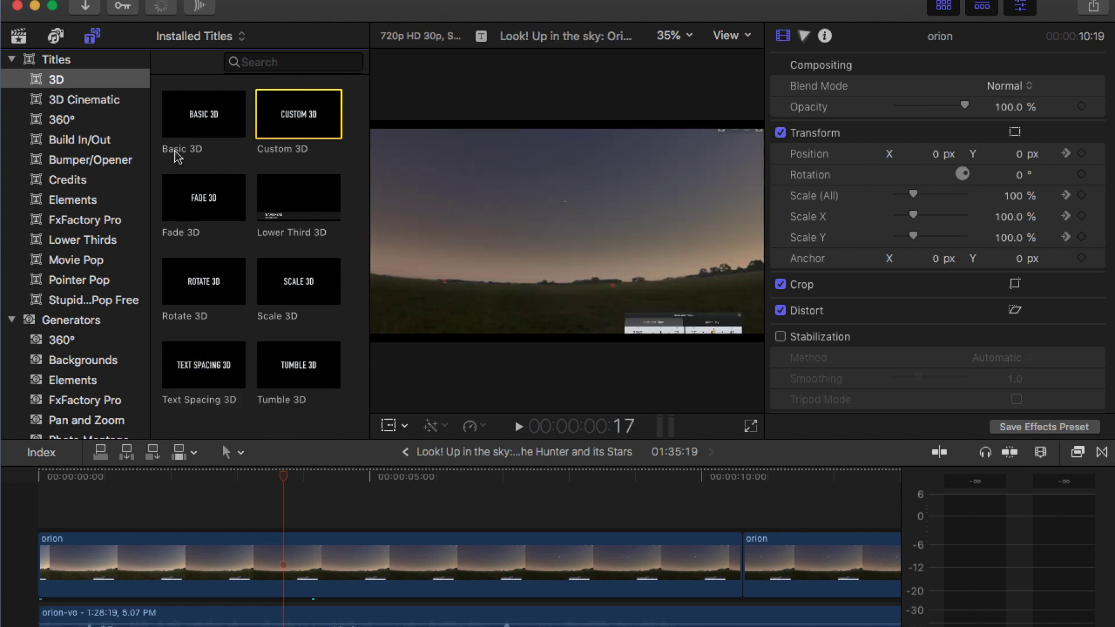
- Drag the Drifting title from Build In/Out to the beginning of the timeline
left_click(86, 148)
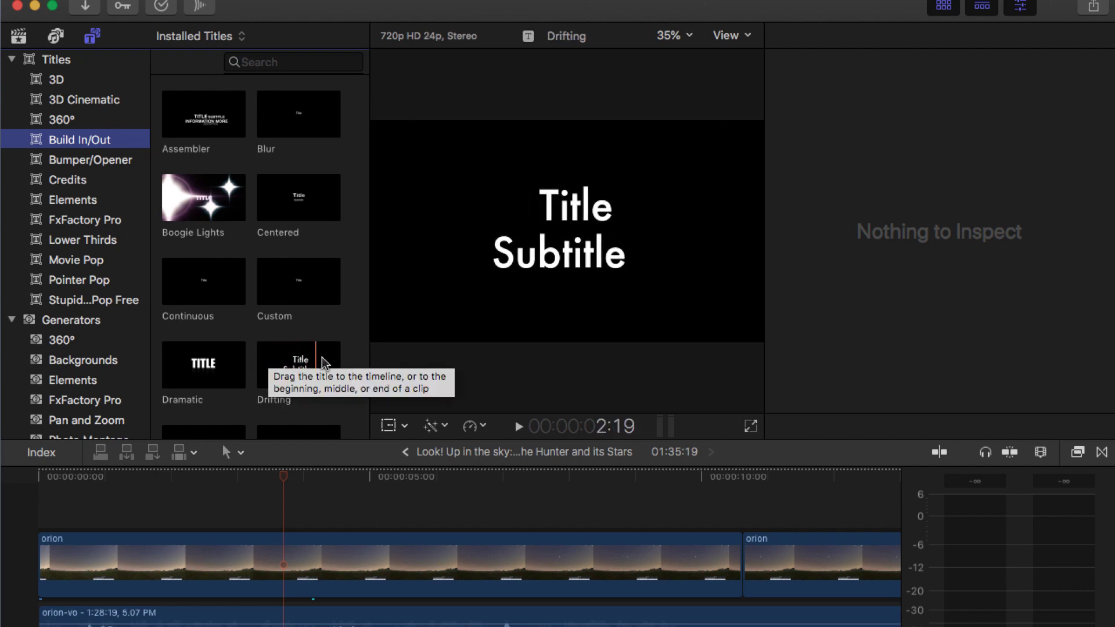
left_click(282, 363)
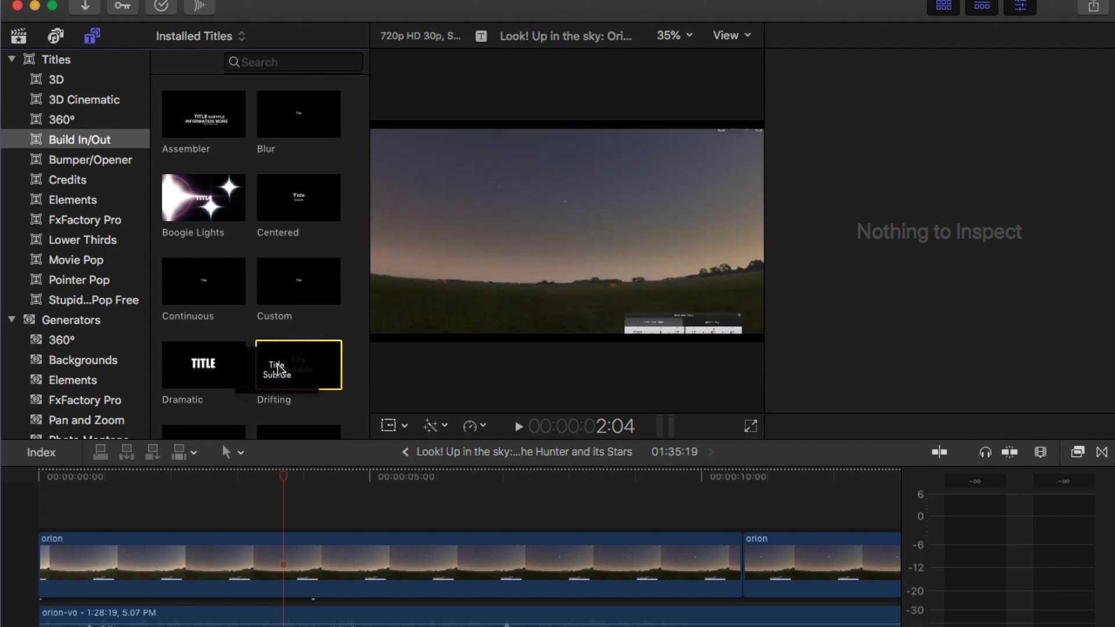
left_click_drag(316, 365, 43, 582)
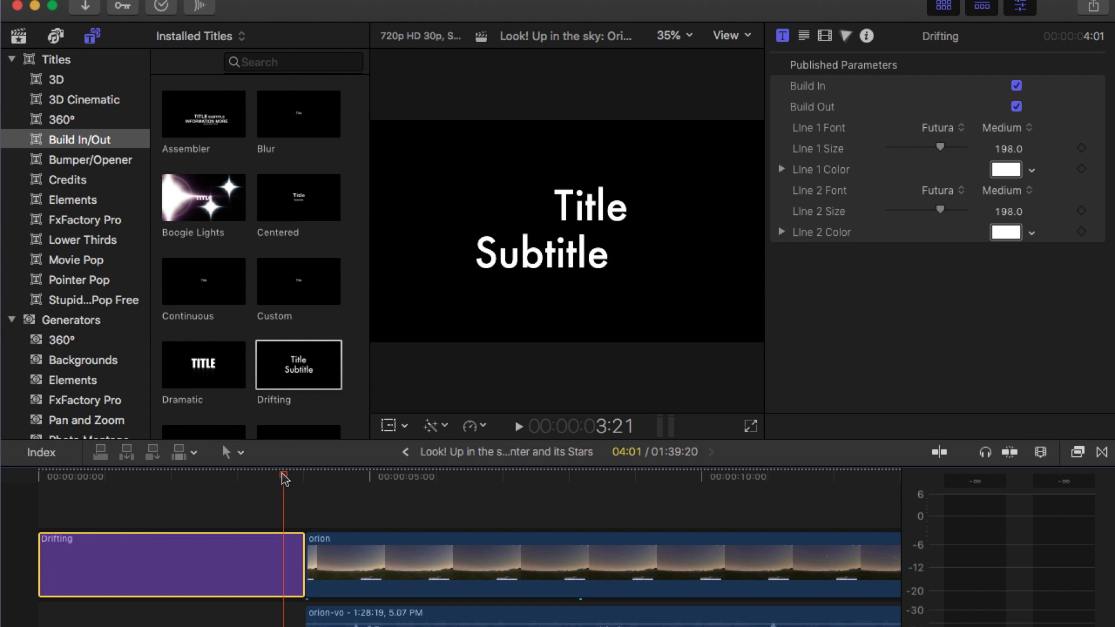
- Show the Drifting title's text settings (Futura Medium 198) with Face fill expanded
left_click_drag(284, 477, 173, 471)
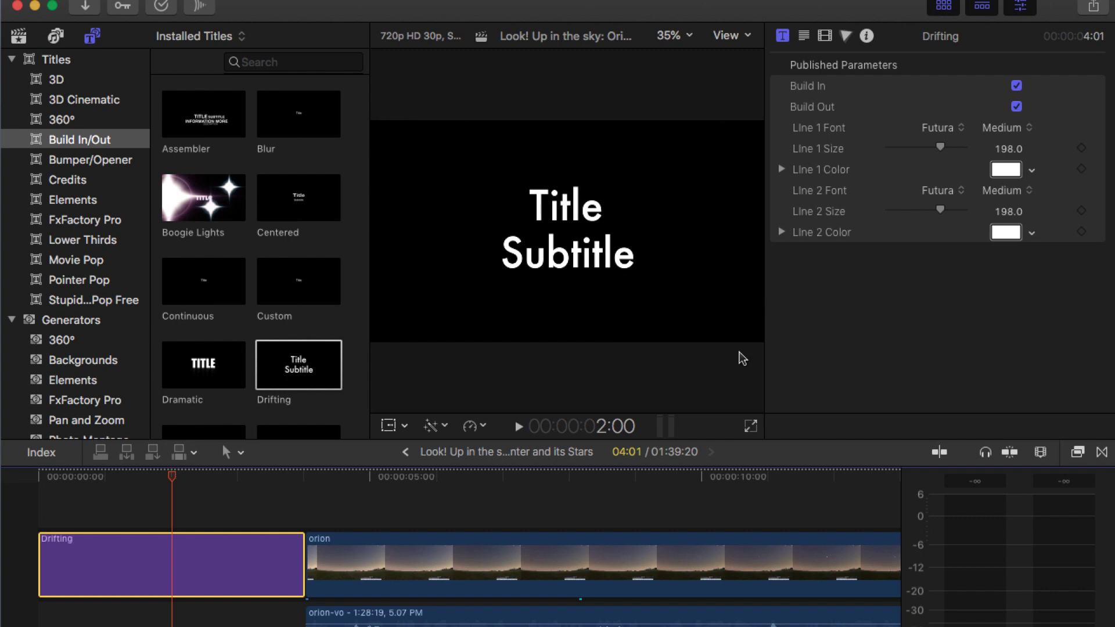
left_click(804, 36)
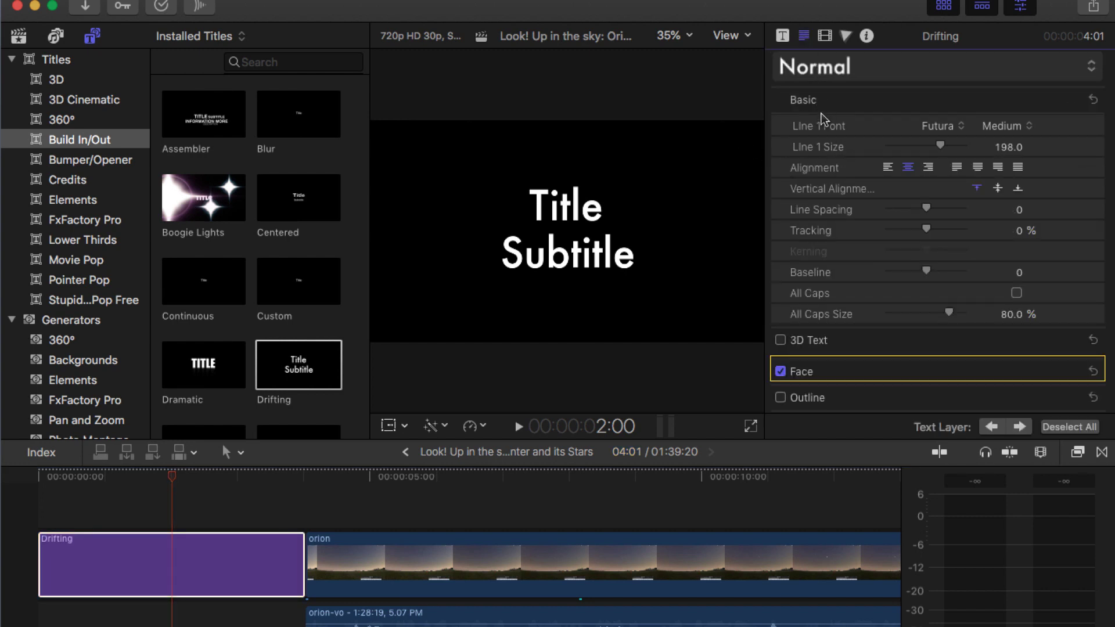
scroll(819, 126, "down", 2)
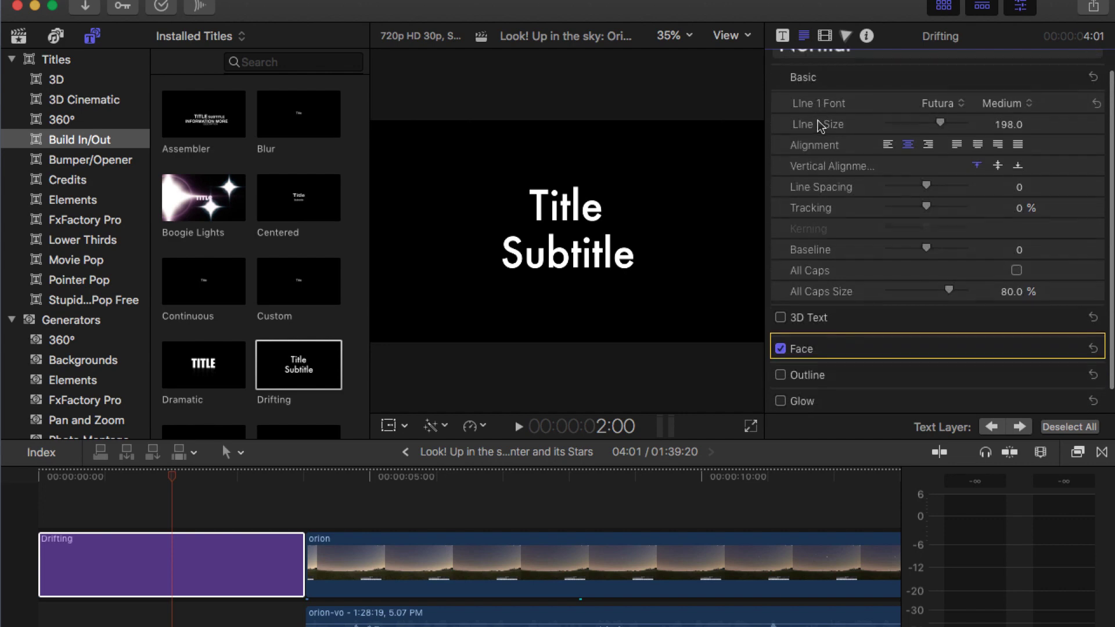
scroll(819, 125, "up", 2)
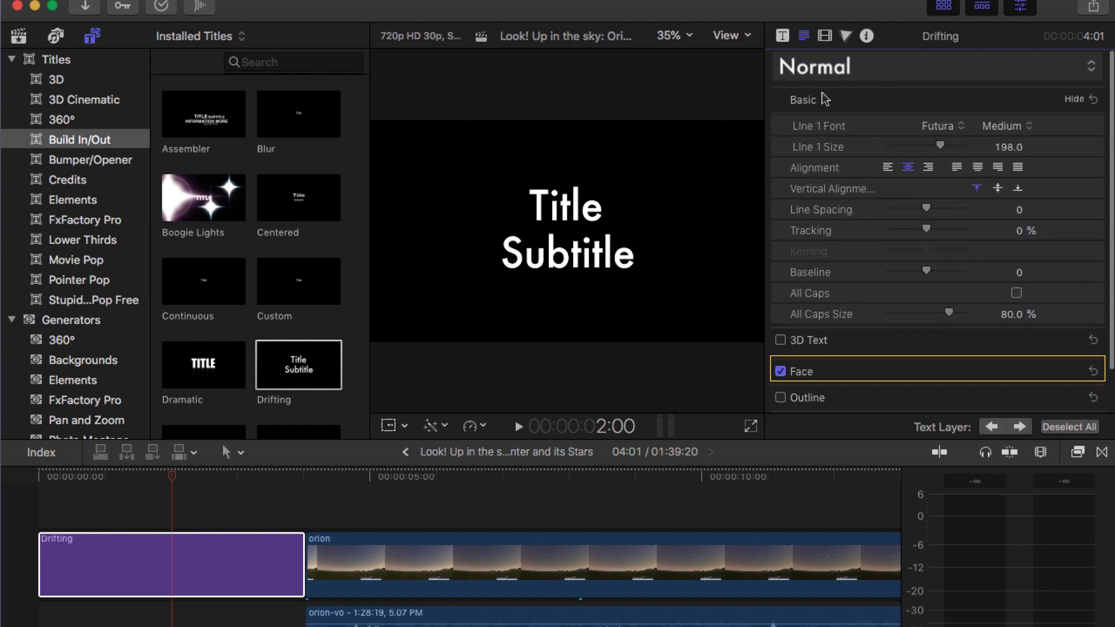
scroll(824, 280, "down", 3)
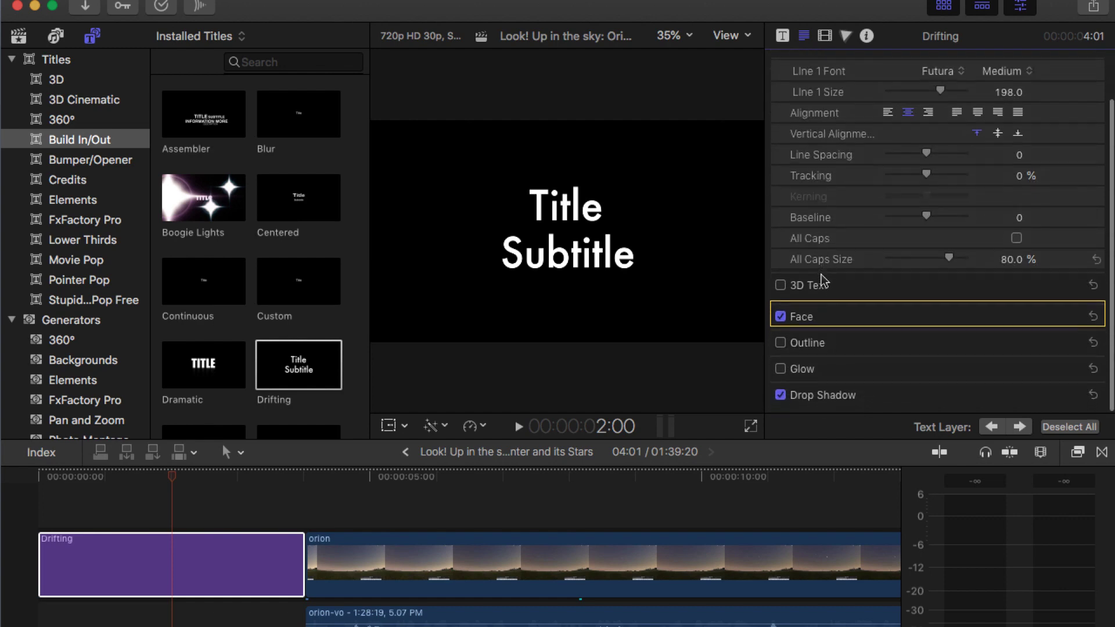
left_click(1071, 324)
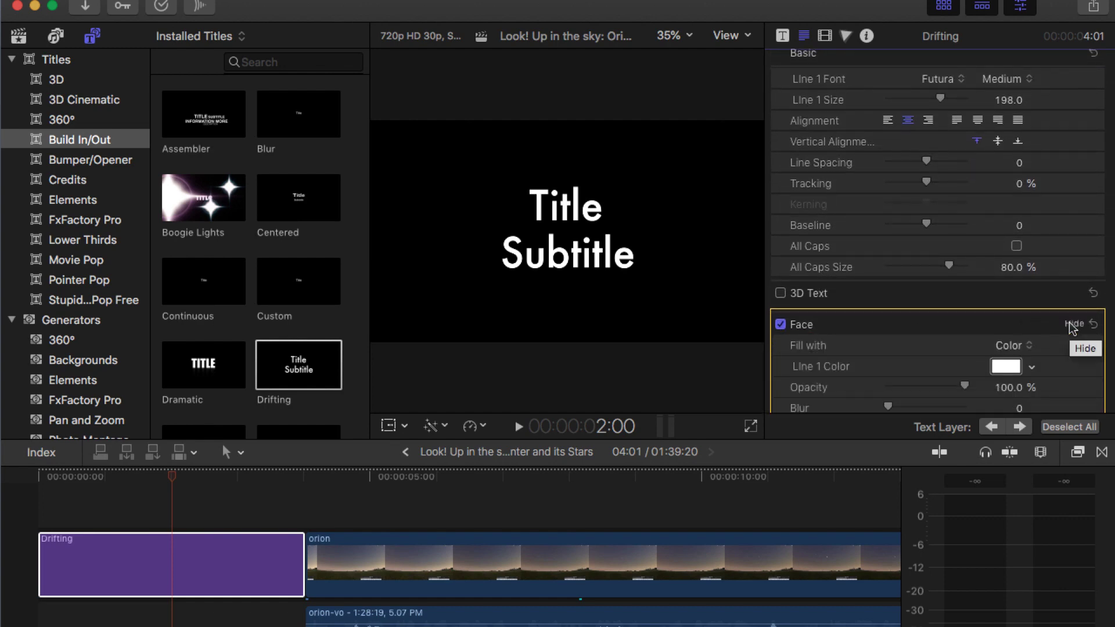
scroll(1071, 328, "down", 5)
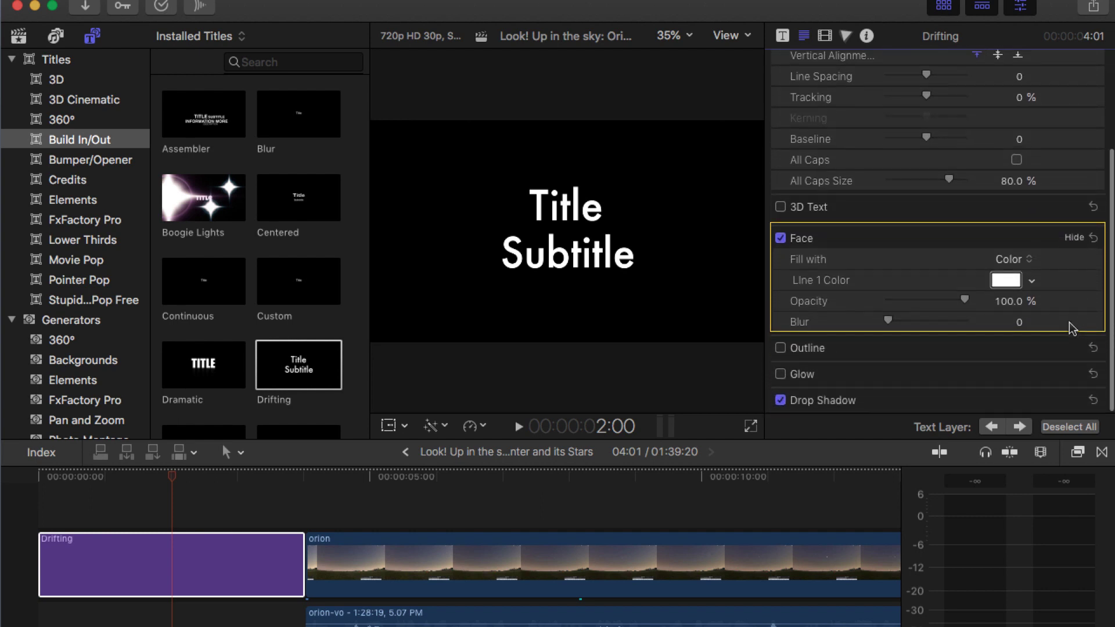
scroll(1071, 328, "up", 7)
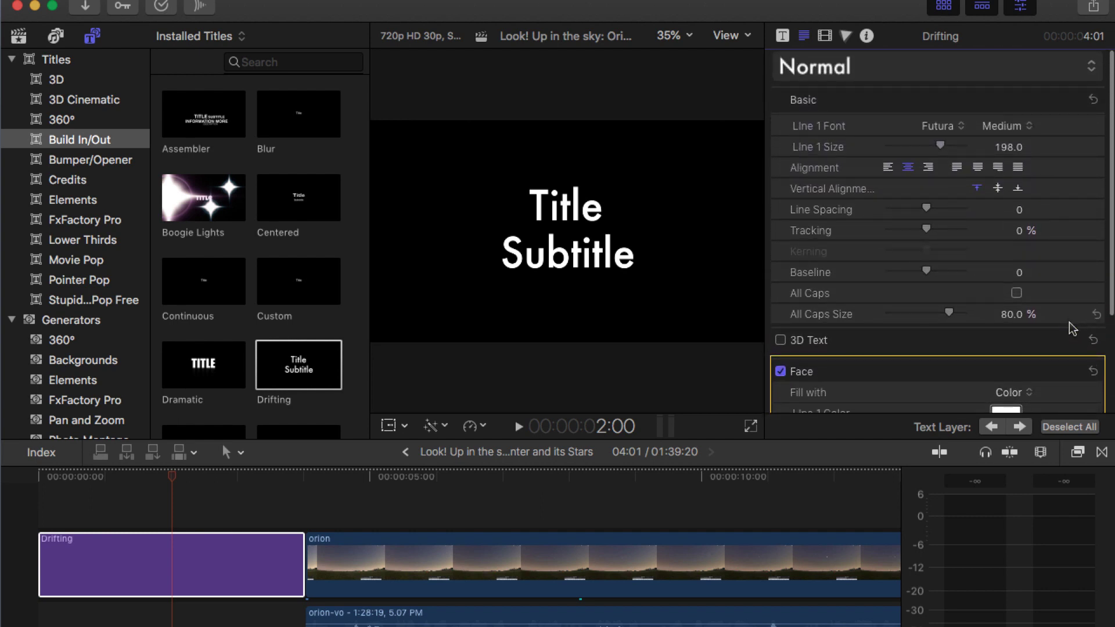
- Replace the Drifting title's Title line with 'Sound Story'
double_click(557, 200)
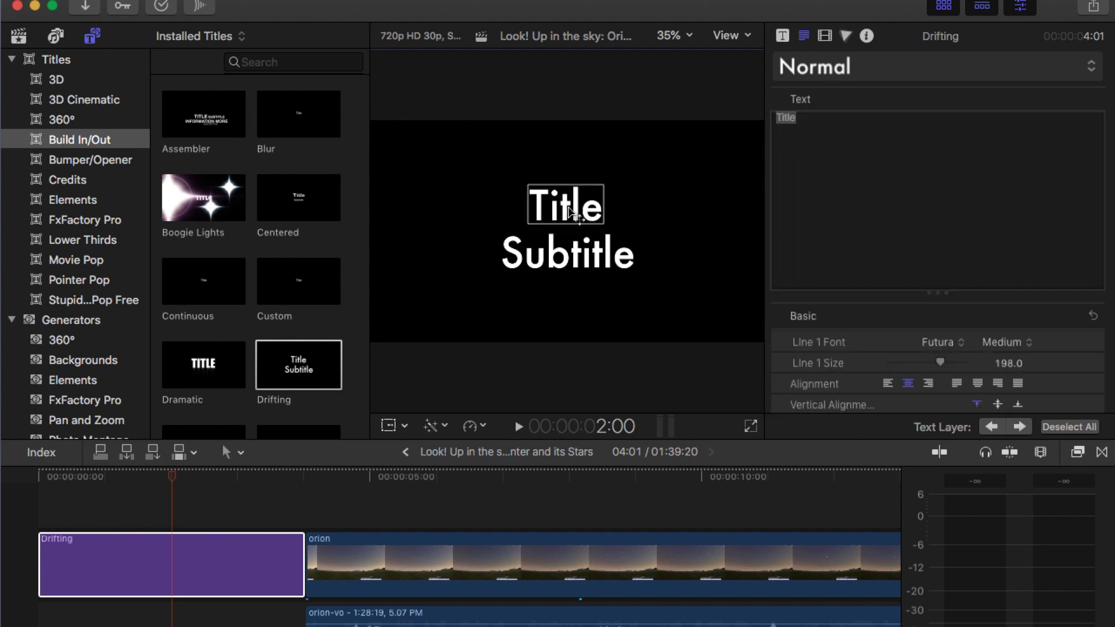
left_click(808, 116)
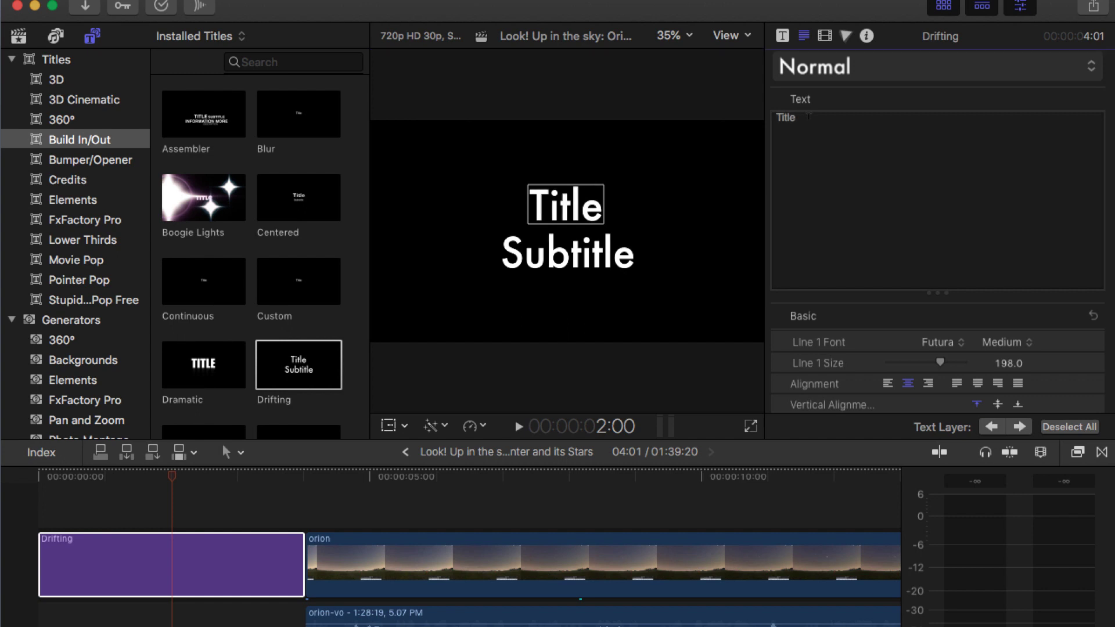
key("BackSpace")
key("BackSpace")
key("BackSpace")
key("BackSpace")
key("BackSpace")
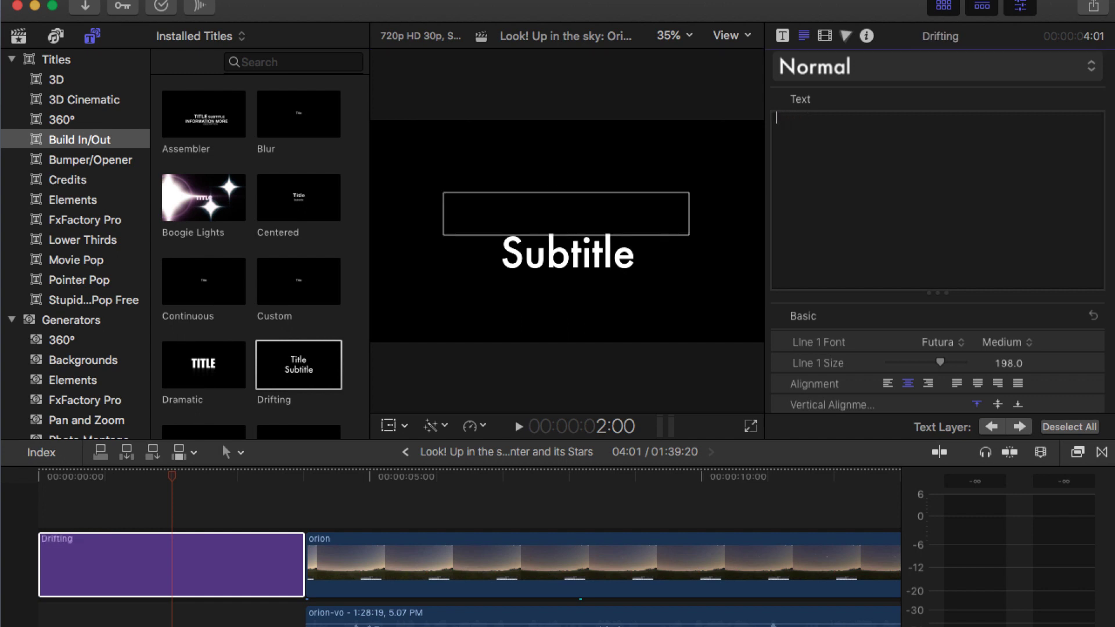
type("Sound ")
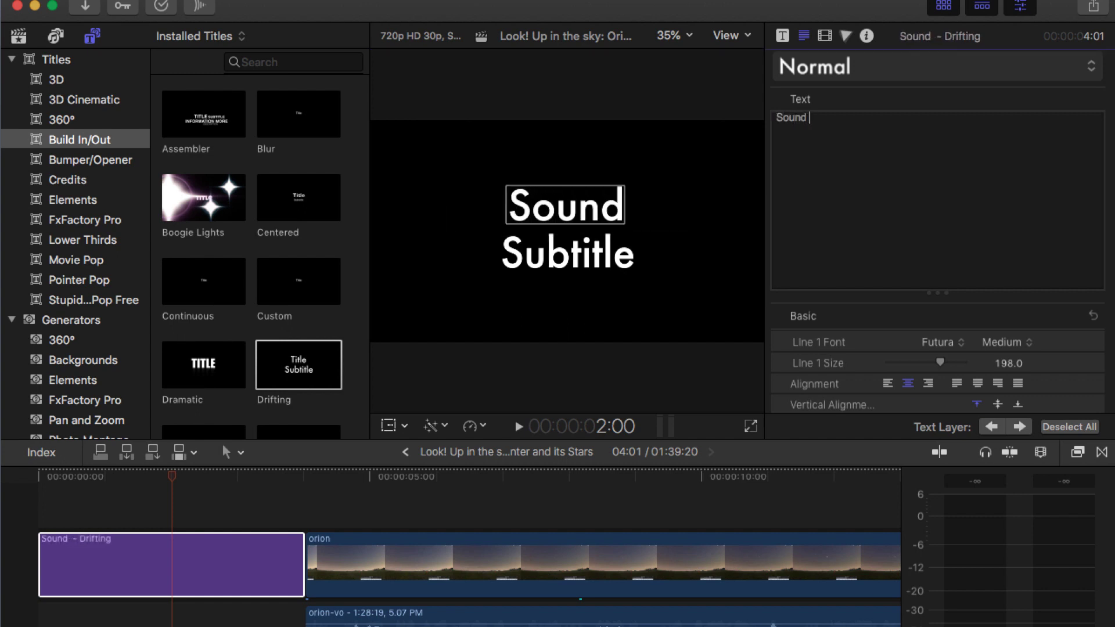
type("Story")
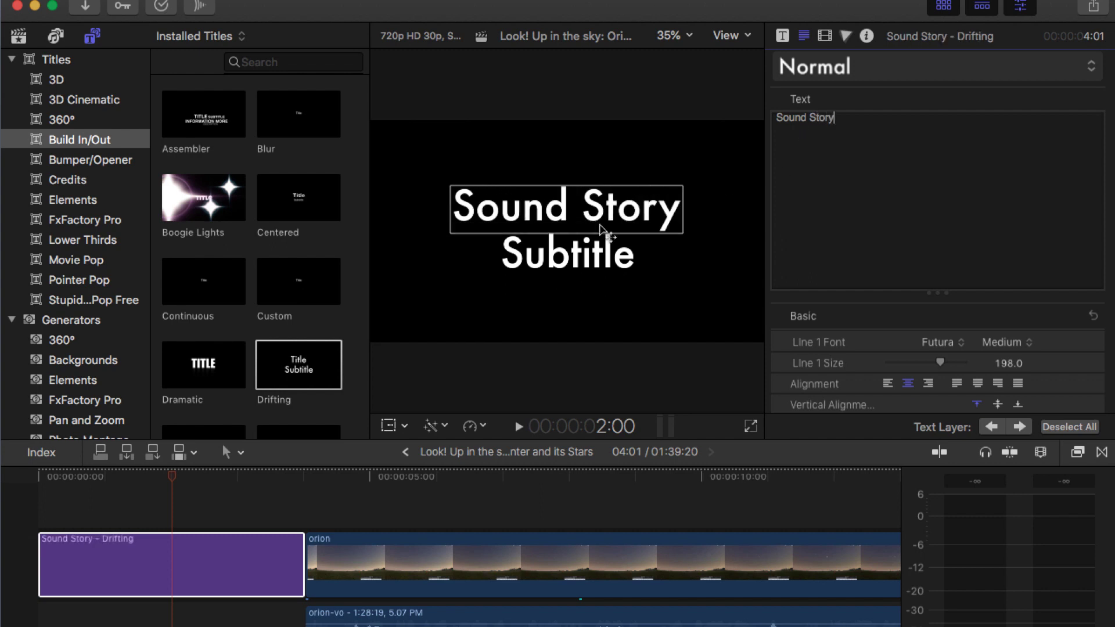
- Replace the Subtitle line with the author's byline, then rewind to the project start
left_click(570, 259)
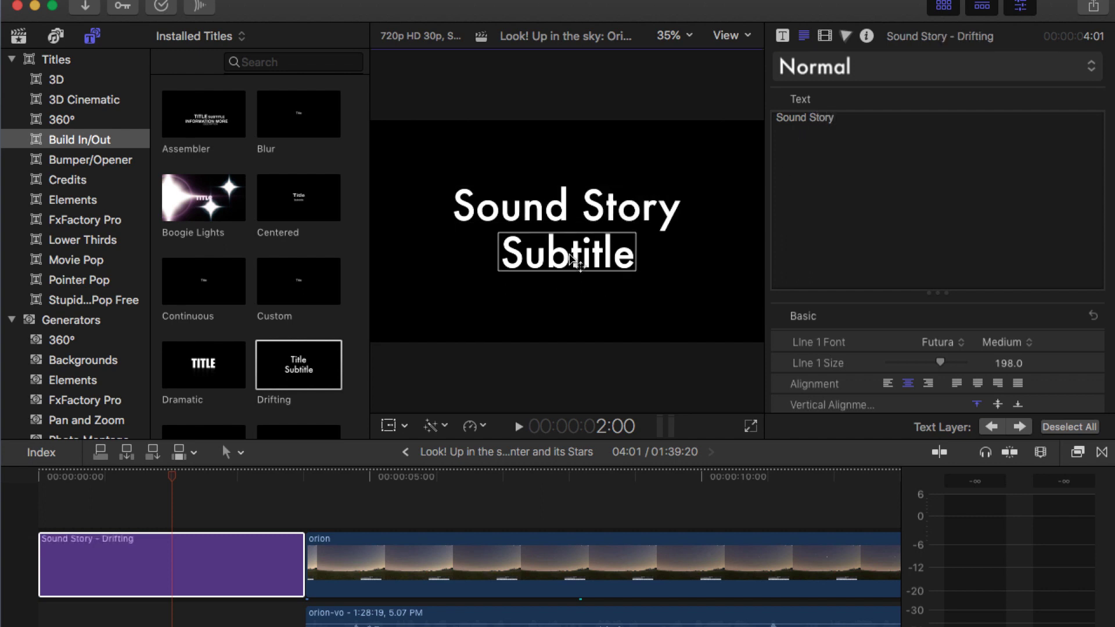
left_click(571, 259)
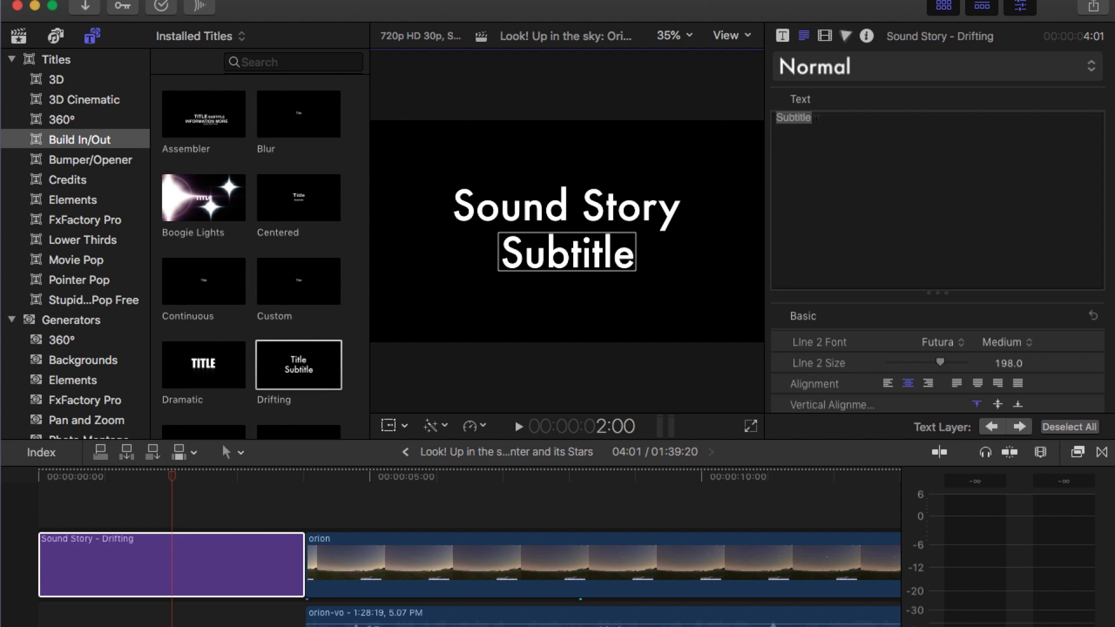
left_click_drag(812, 117, 800, 112)
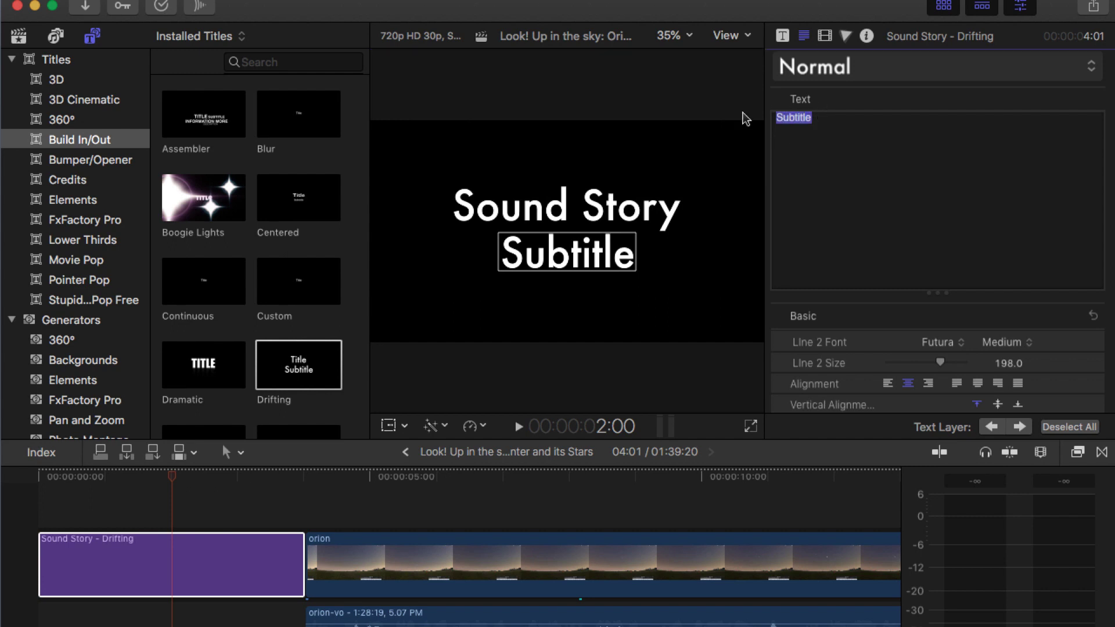
type("by Mr.")
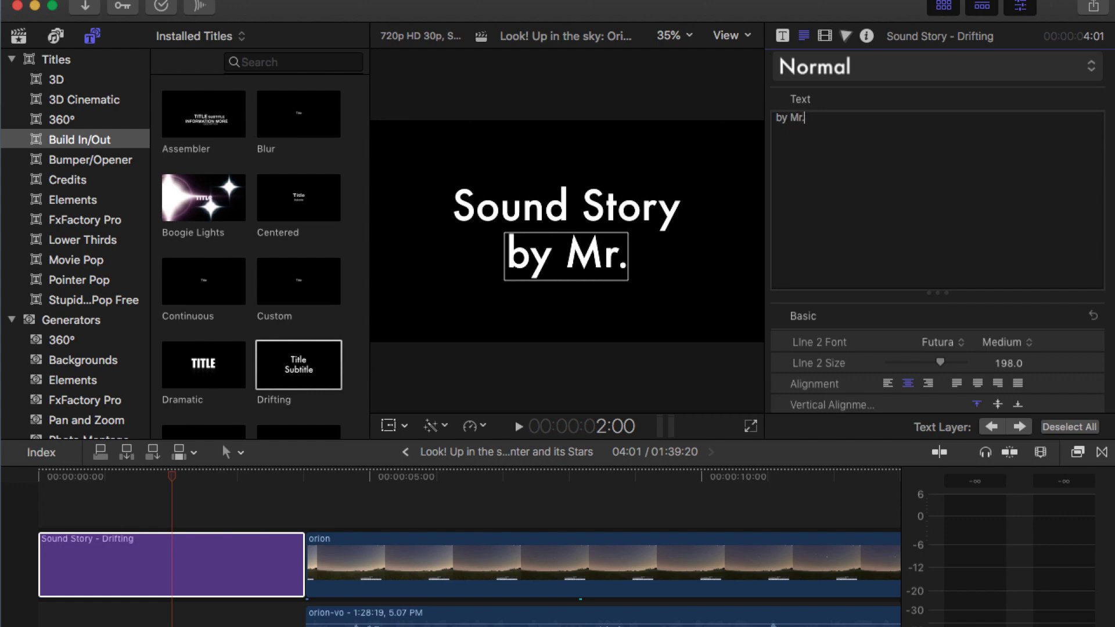
type(" Farley")
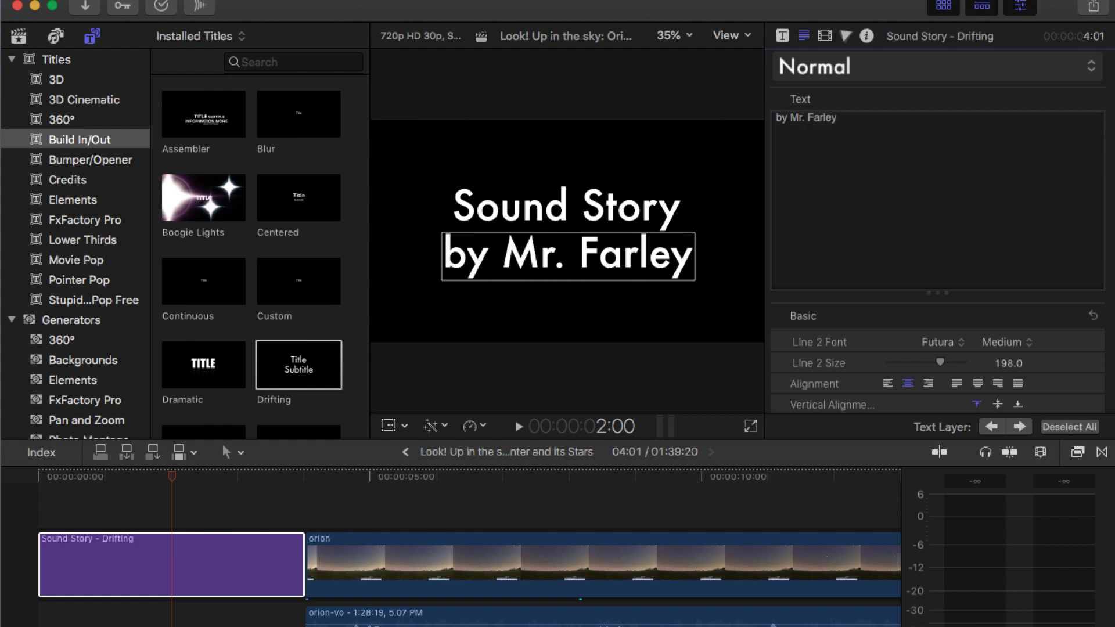
scroll(899, 316, "down", 5)
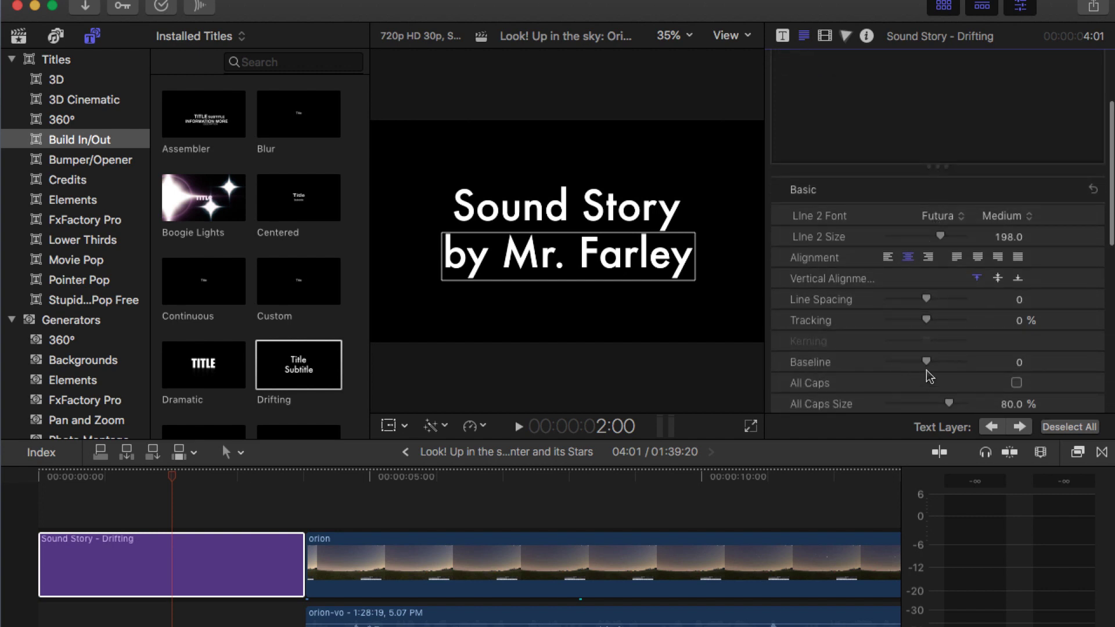
scroll(869, 282, "down", 3)
scroll(861, 299, "down", 10)
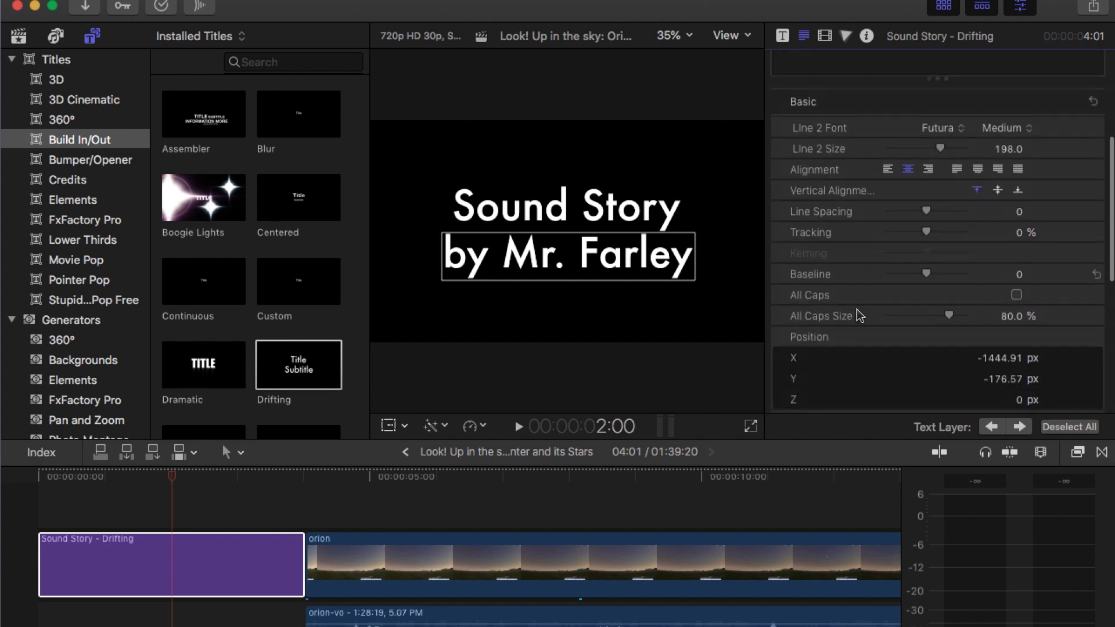
scroll(859, 315, "up", 13)
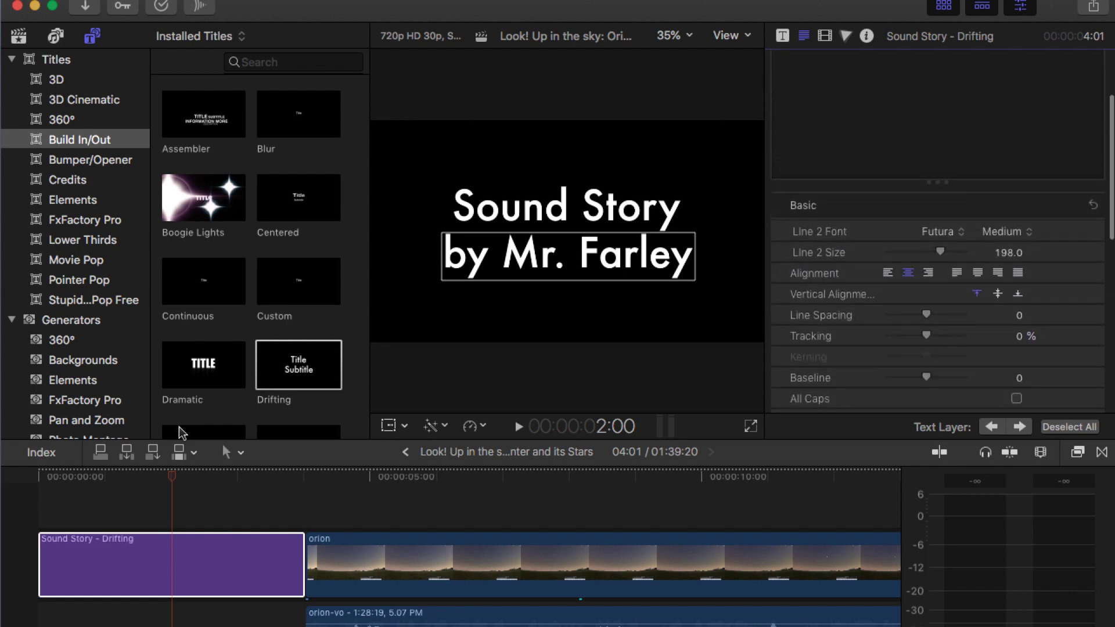
left_click_drag(174, 477, 288, 473)
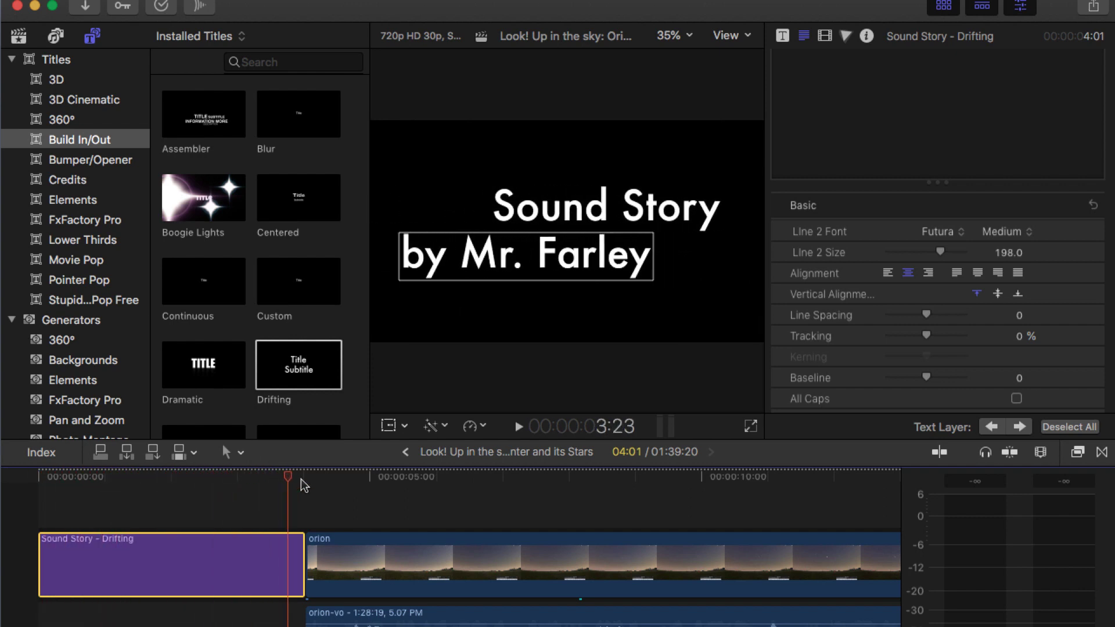
- Delete the transition after the orion clips and move the playhead to their end
scroll(302, 481, "right", 15)
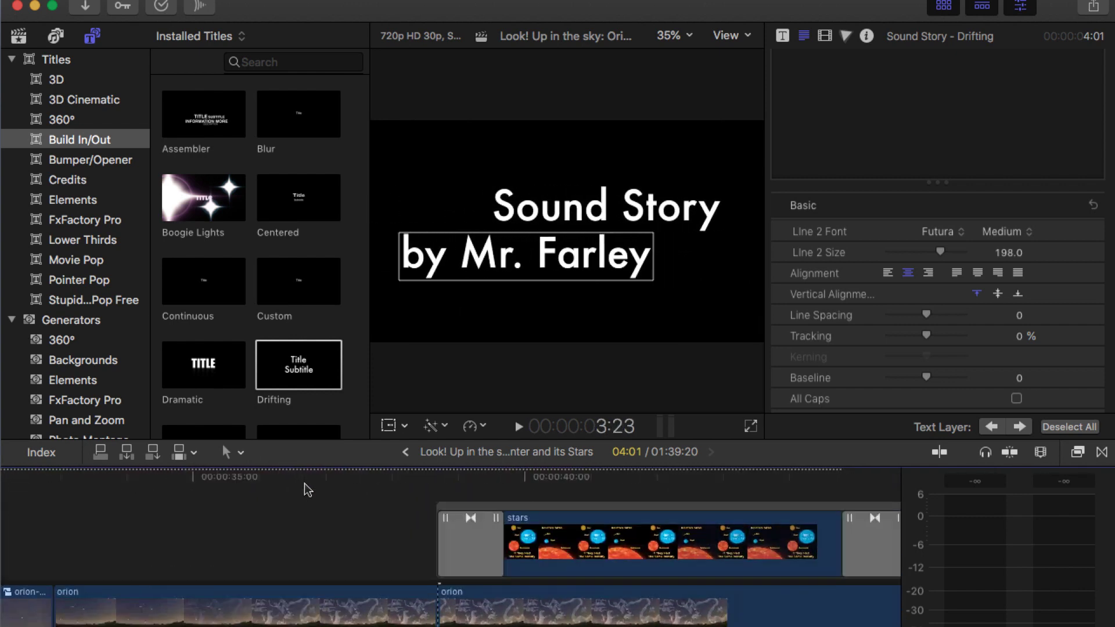
scroll(307, 487, "right", 20)
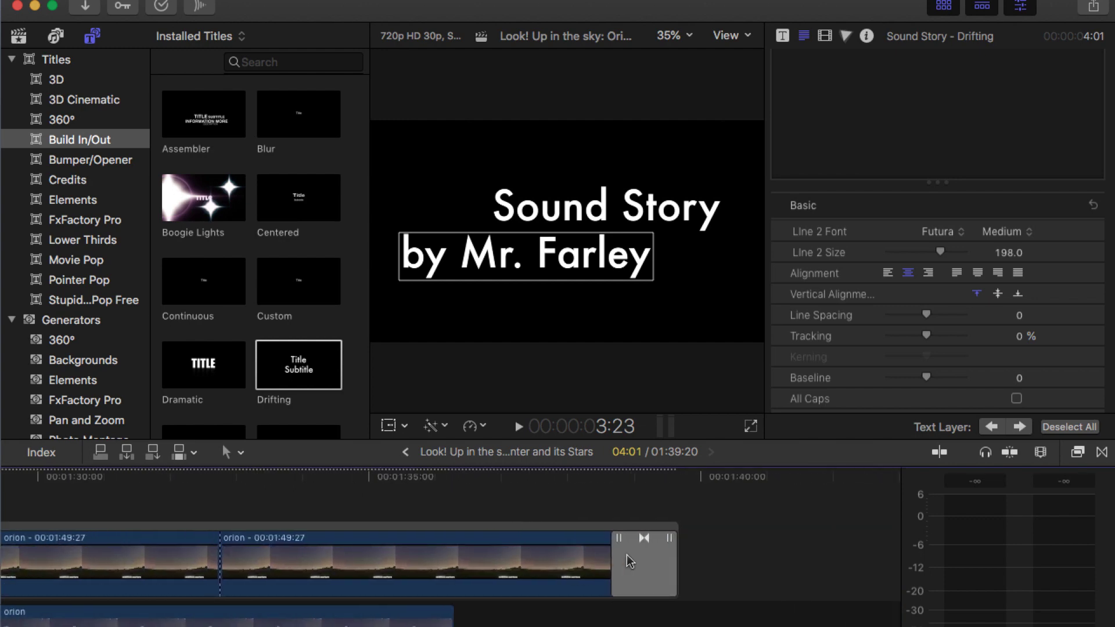
left_click(634, 555)
key("Delete")
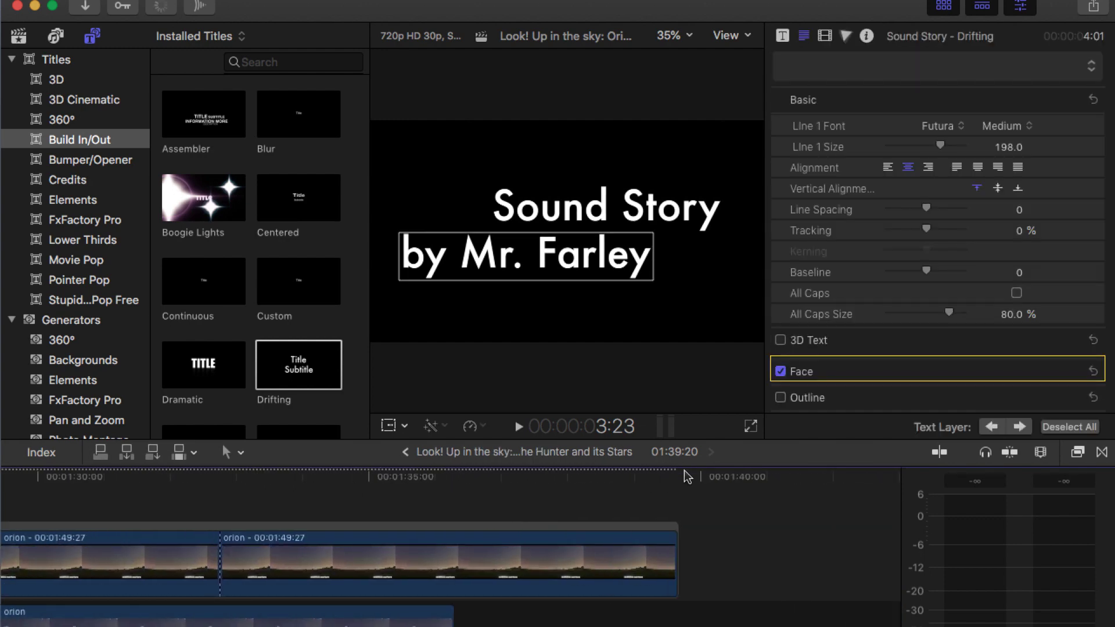
left_click_drag(671, 476, 680, 480)
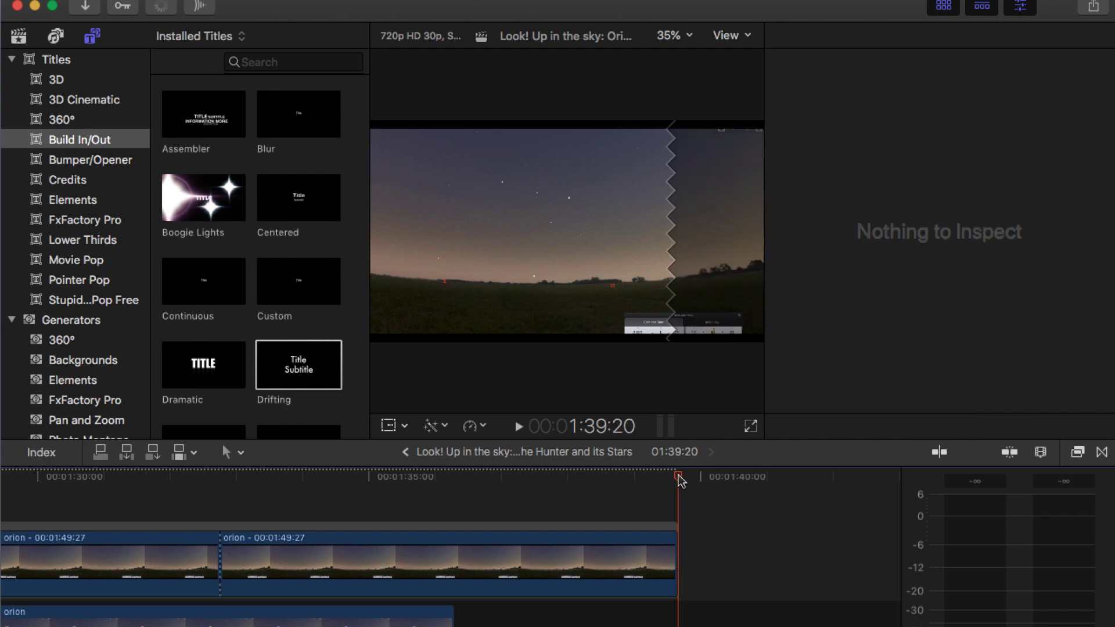
- Add the Trailer title from the Credits collection after the orion clips
left_click(66, 176)
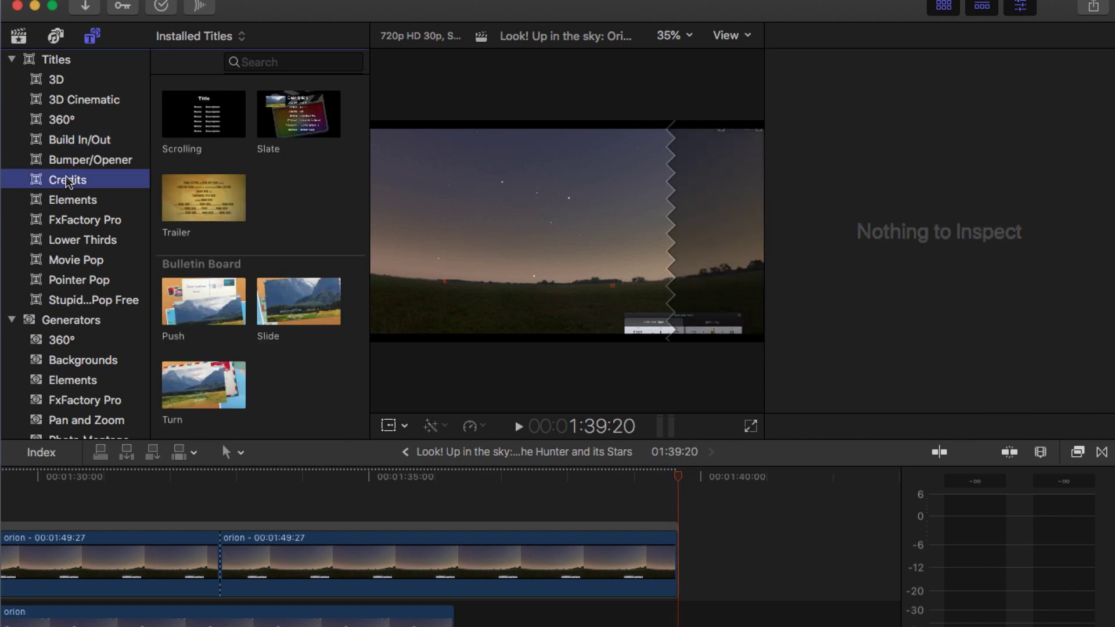
left_click(185, 113)
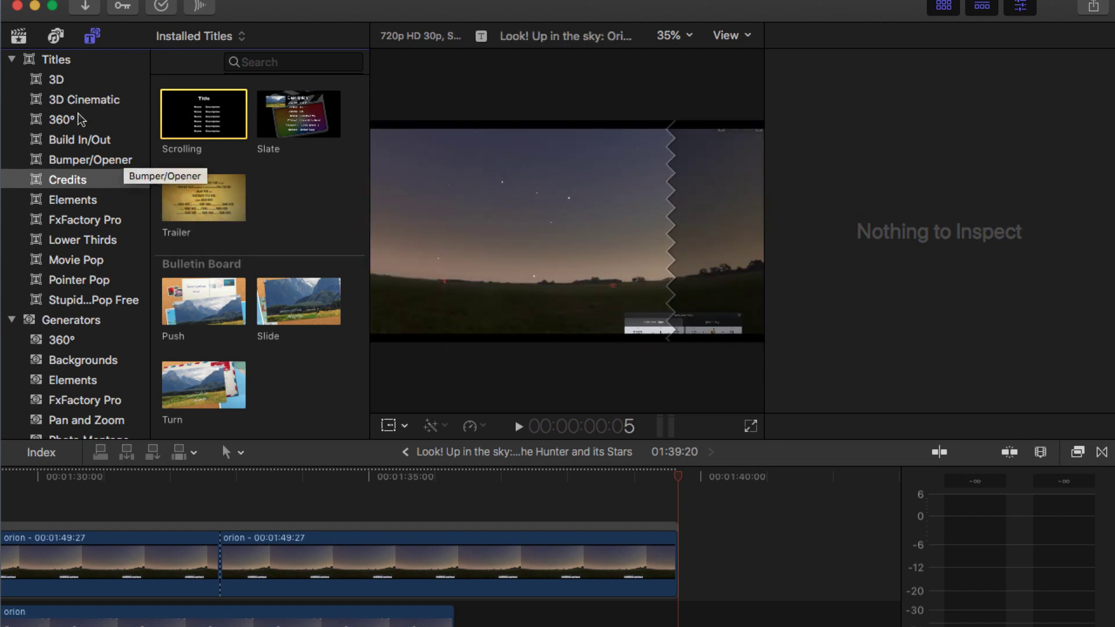
left_click(193, 196)
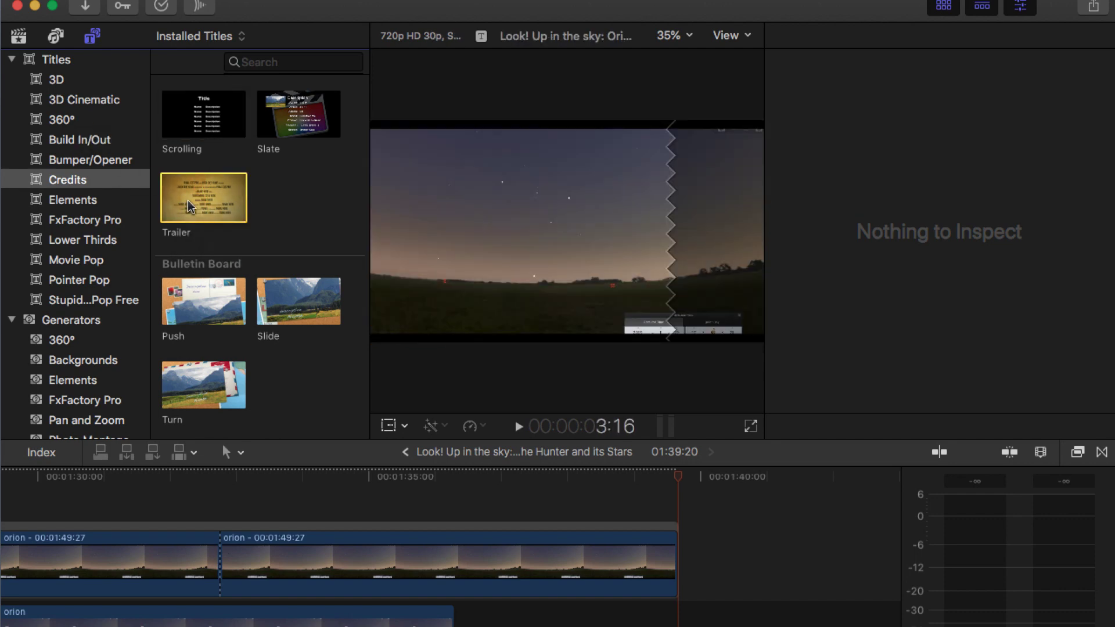
left_click_drag(189, 207, 688, 561)
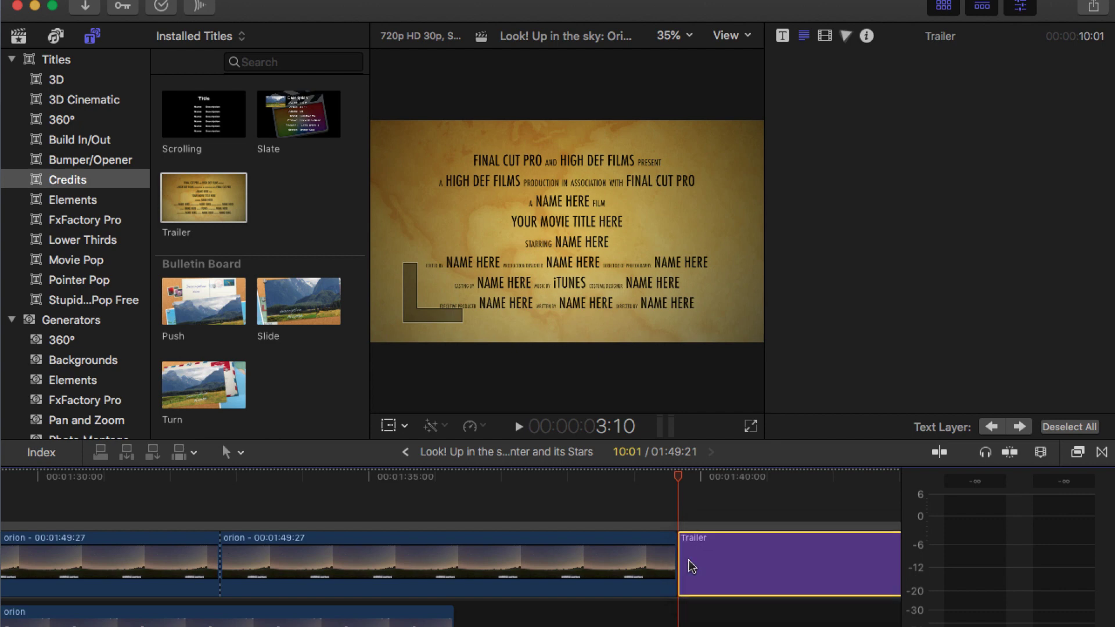
- Check the Trailer title's Adventure background parameter, then view its Futura Condensed text settings
left_click_drag(643, 479, 718, 479)
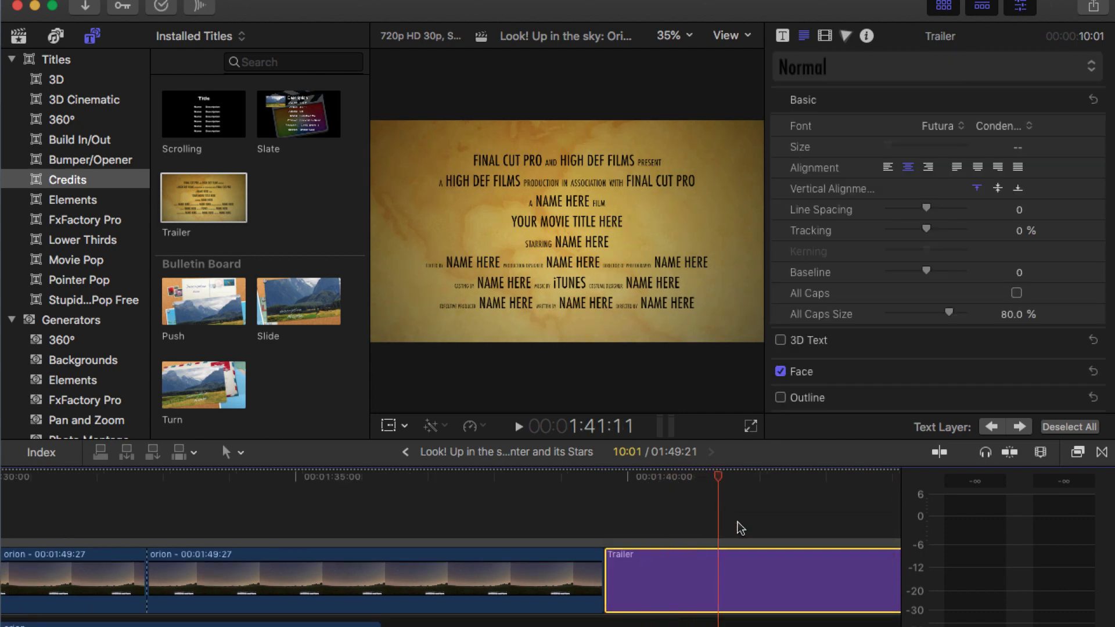
left_click(806, 39)
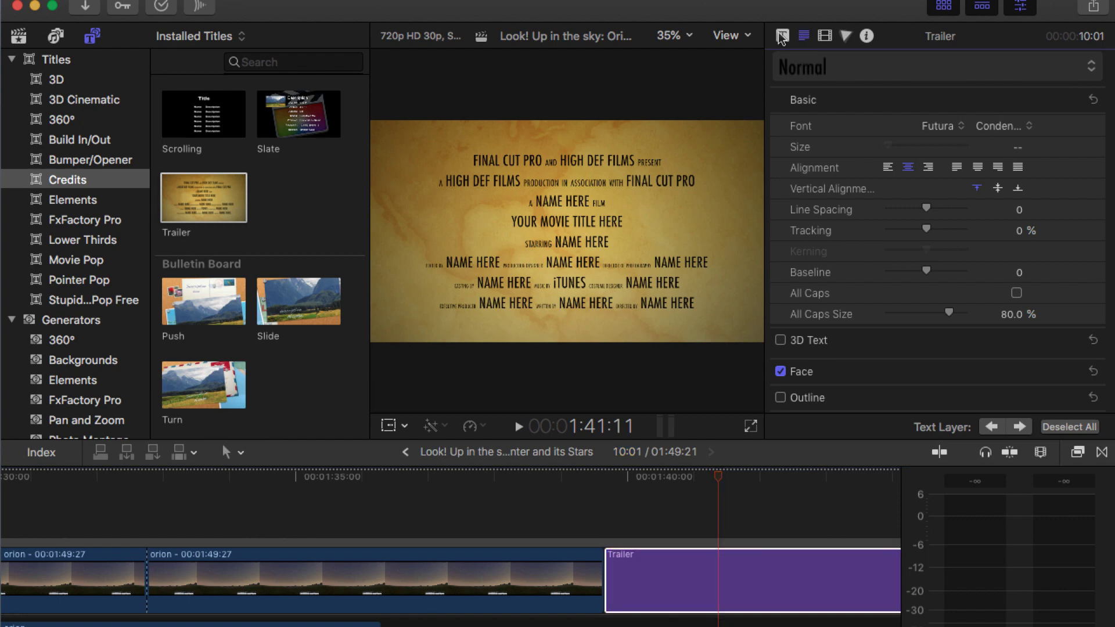
left_click(782, 37)
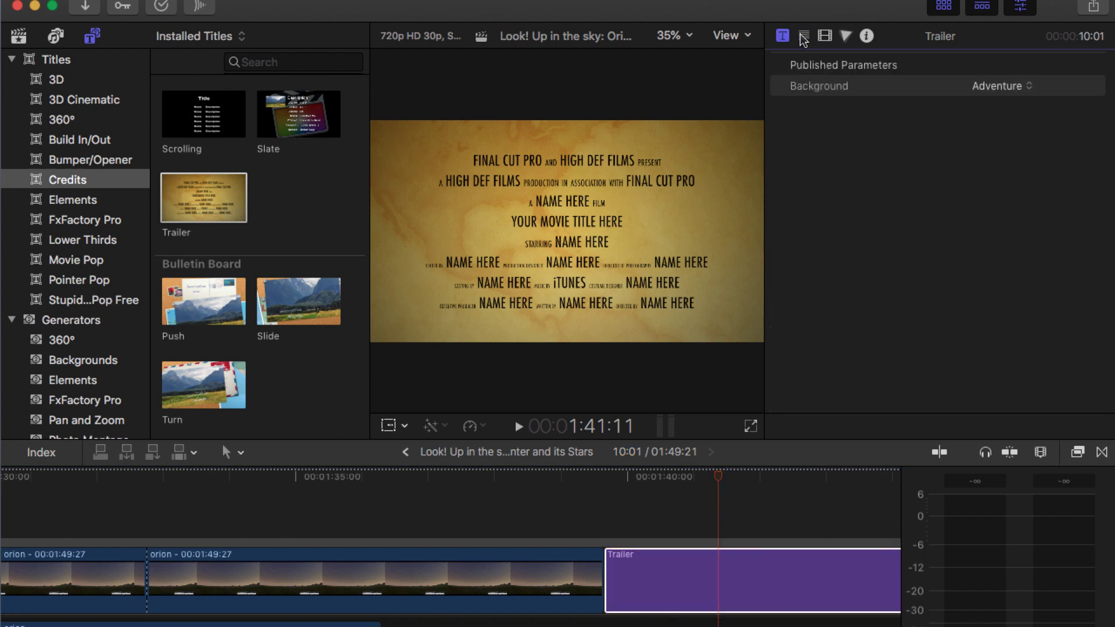
left_click(803, 38)
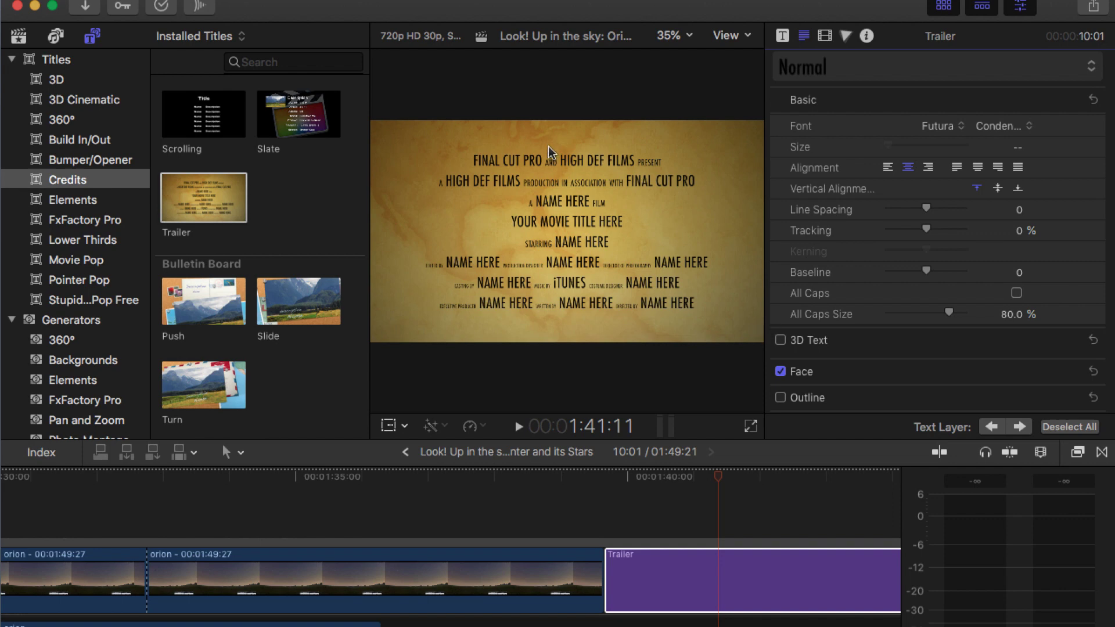
- Replace the Trailer's top credit line with the creator's film-company 'Presents' credit
left_click(518, 161)
double_click(516, 156)
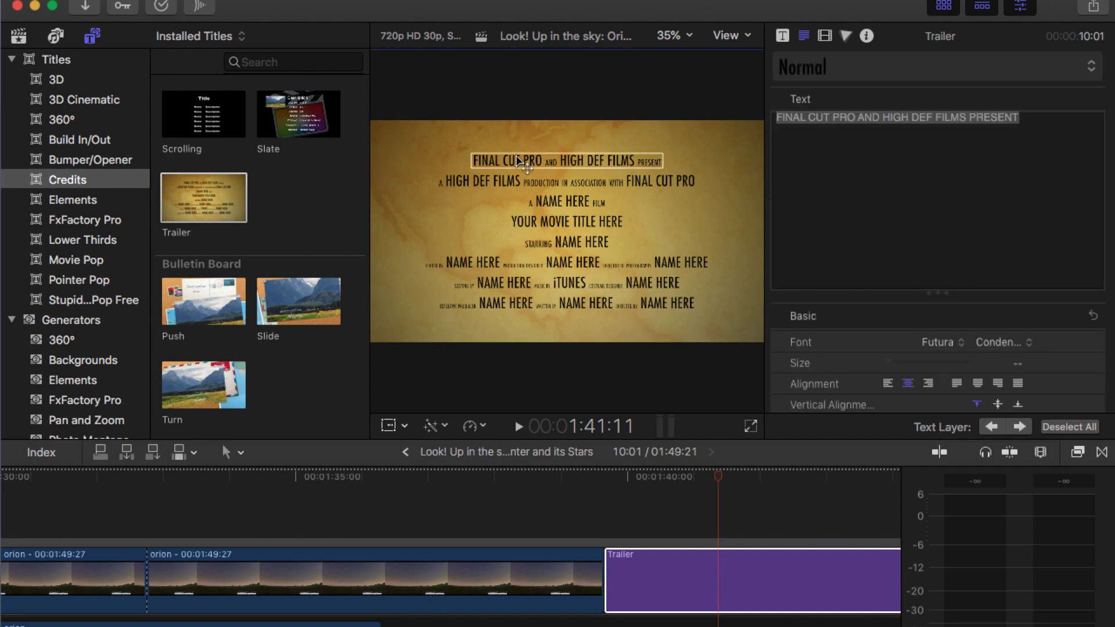
left_click(987, 145)
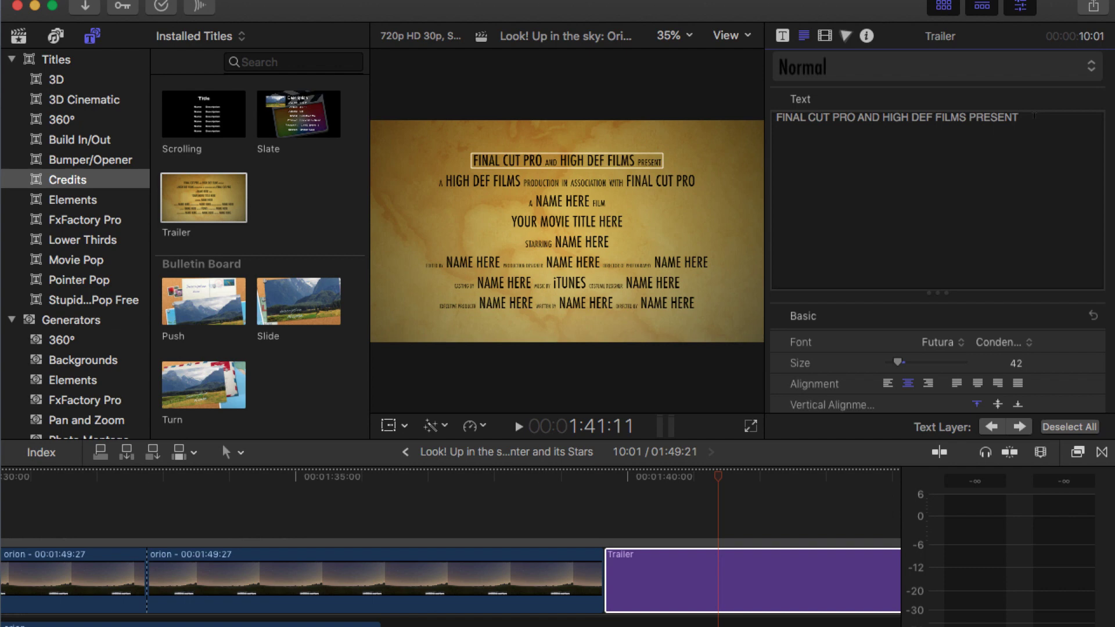
left_click_drag(1015, 118, 786, 92)
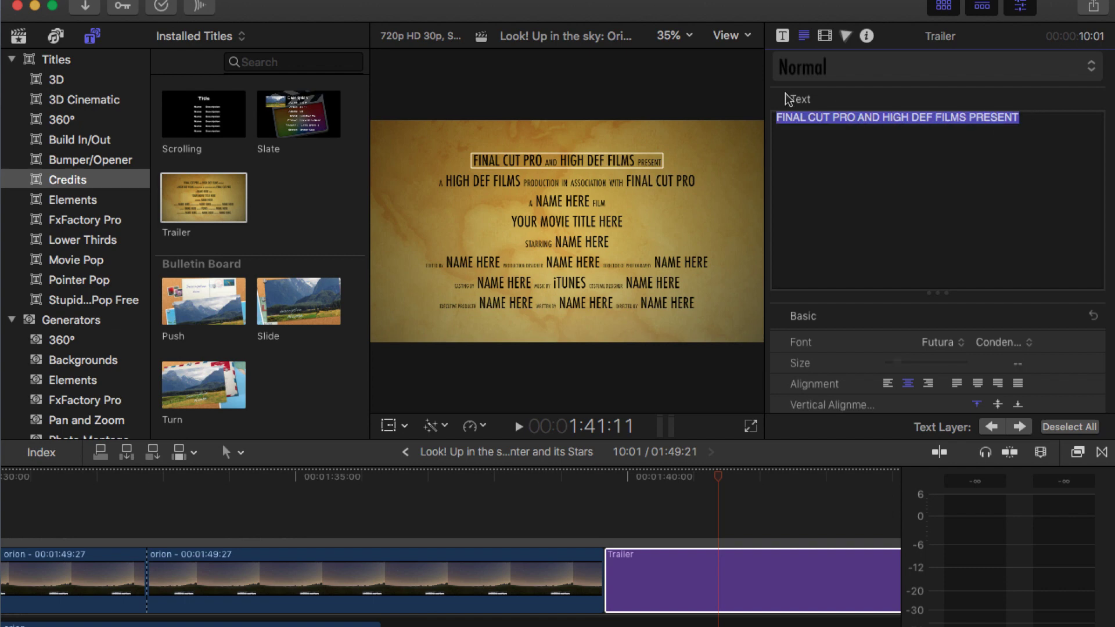
type("Fa")
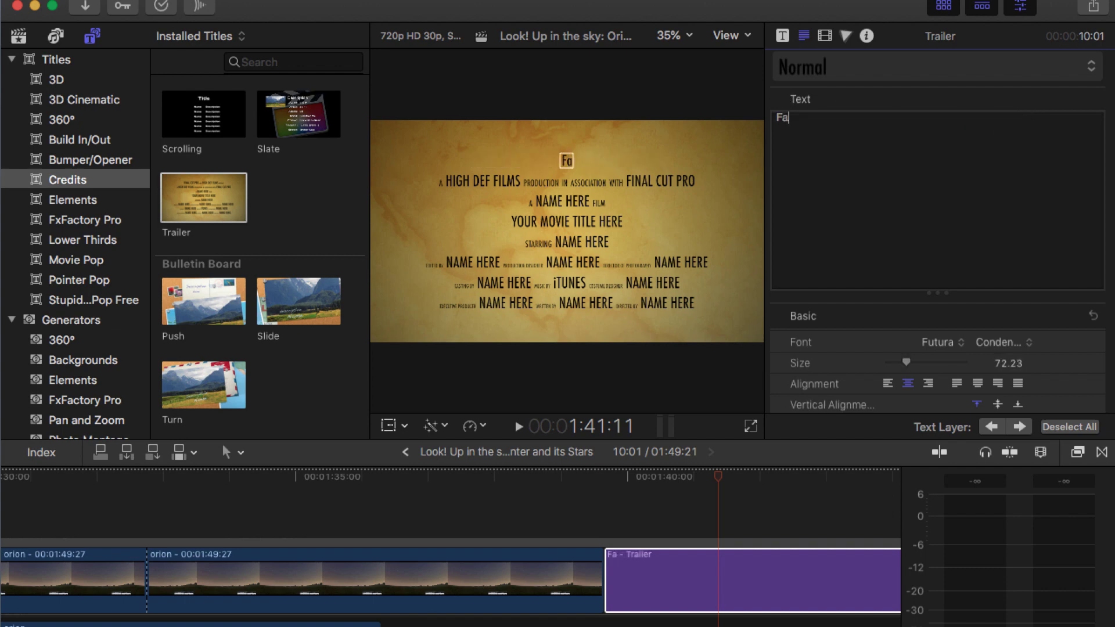
type("rley Films")
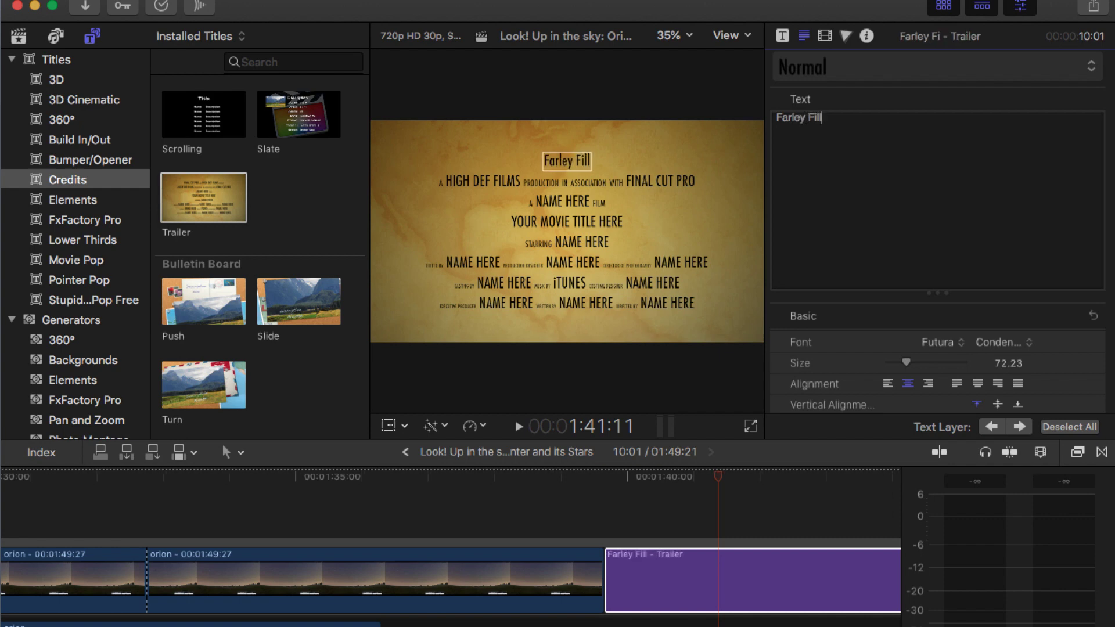
type(" Present")
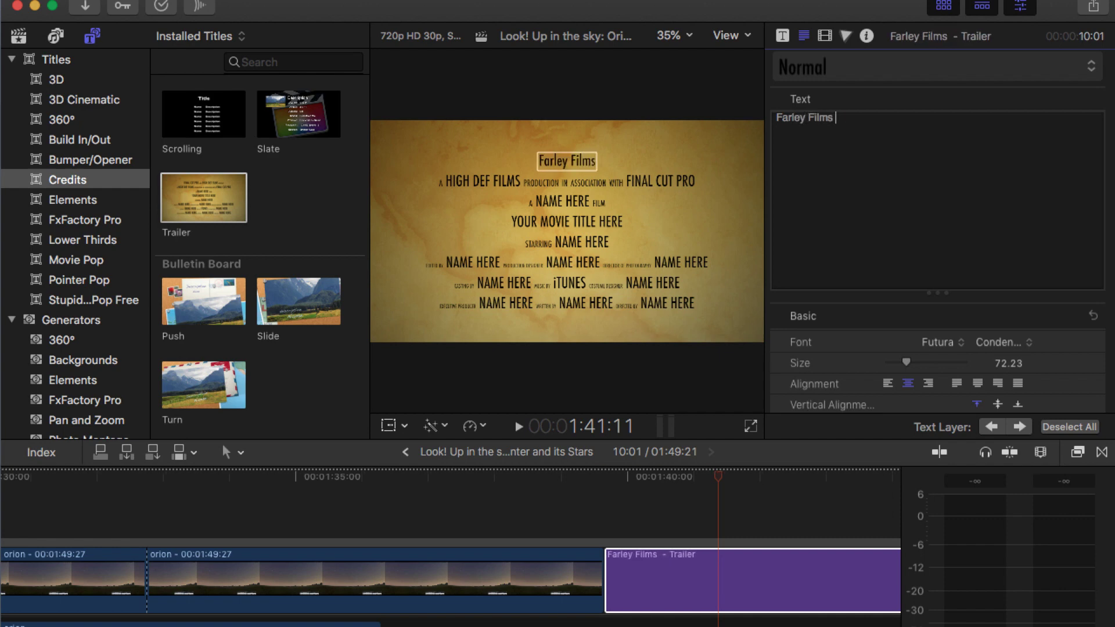
type("s")
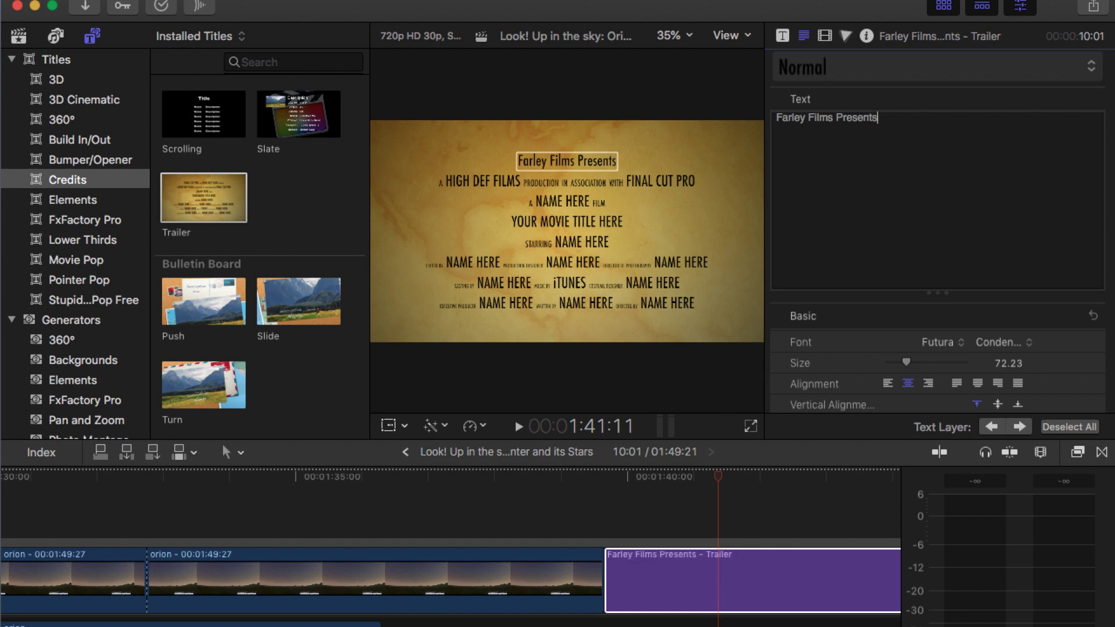
- Select the word MOVIE in the YOUR MOVIE TITLE HERE line, then the Trailer clip
left_click(519, 186)
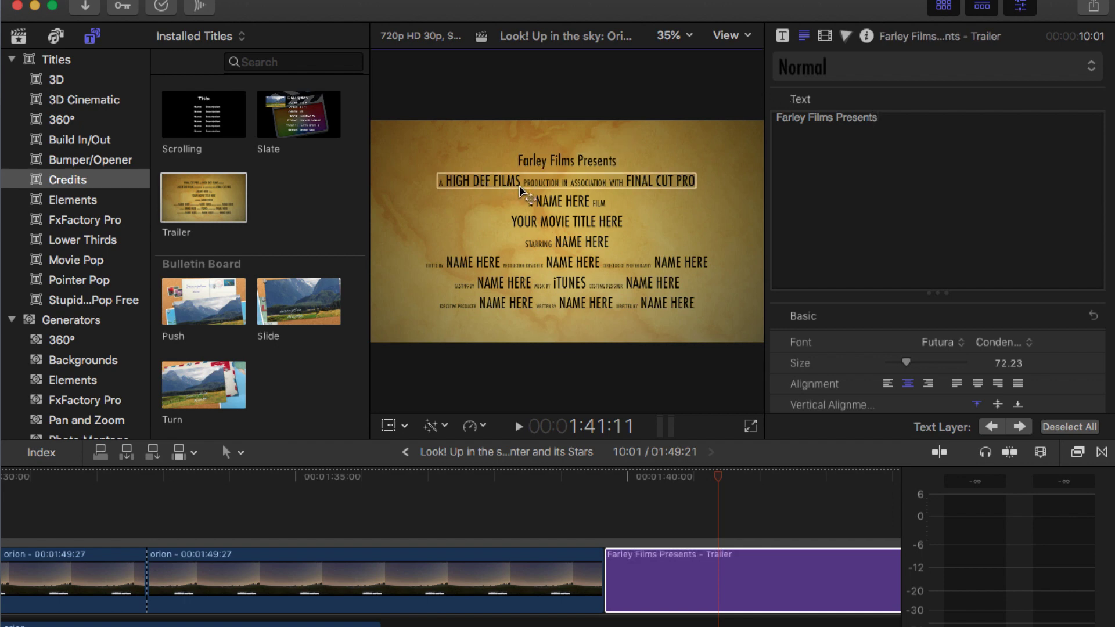
left_click(554, 201)
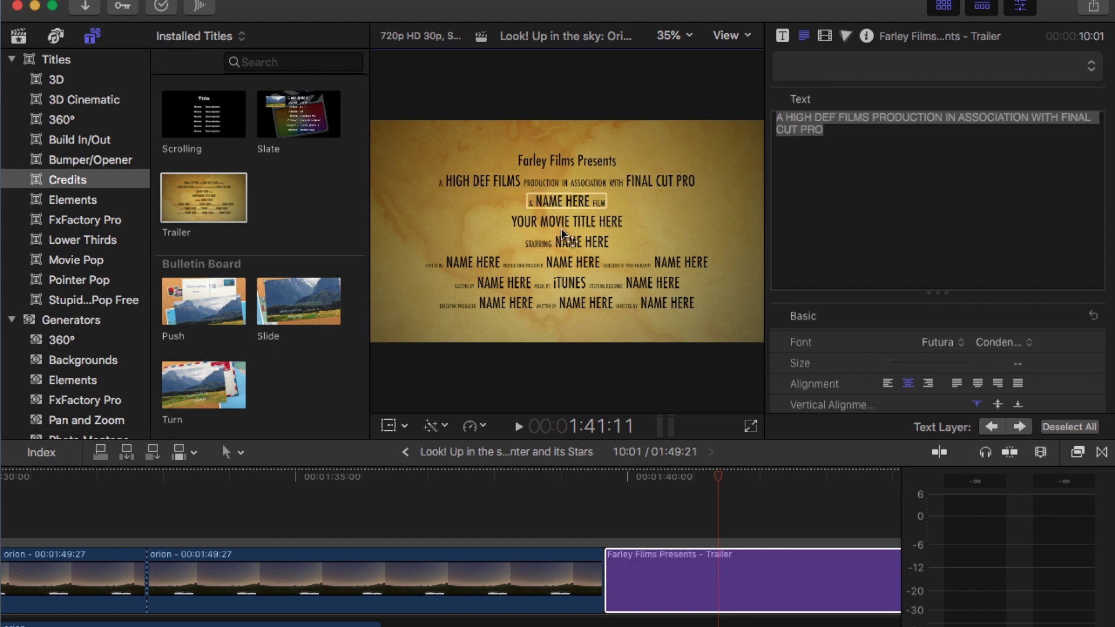
left_click(561, 225)
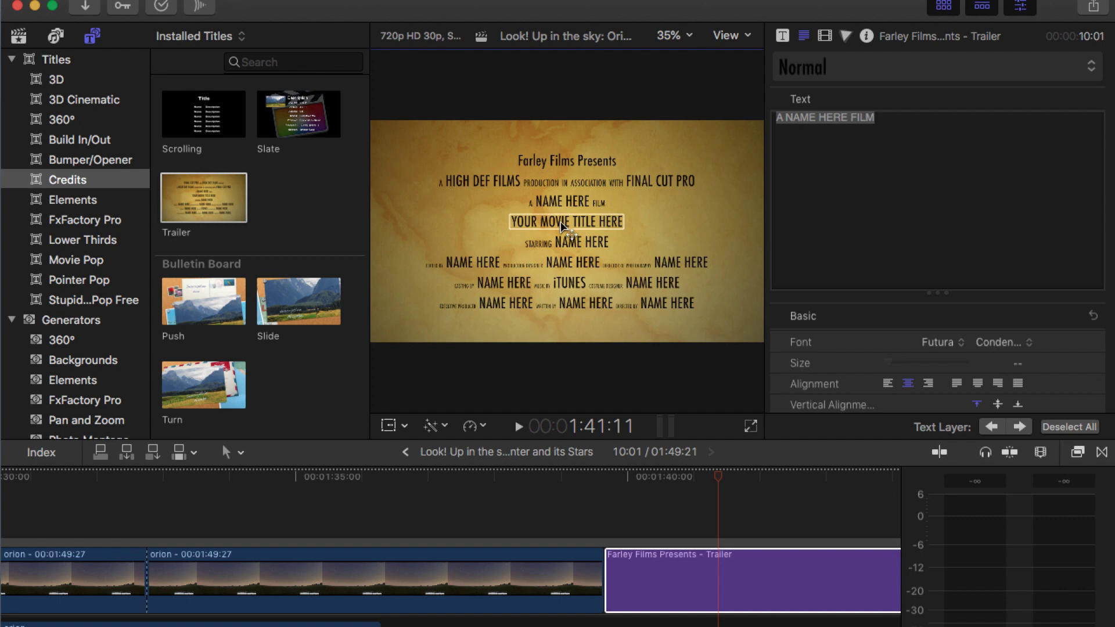
double_click(562, 225)
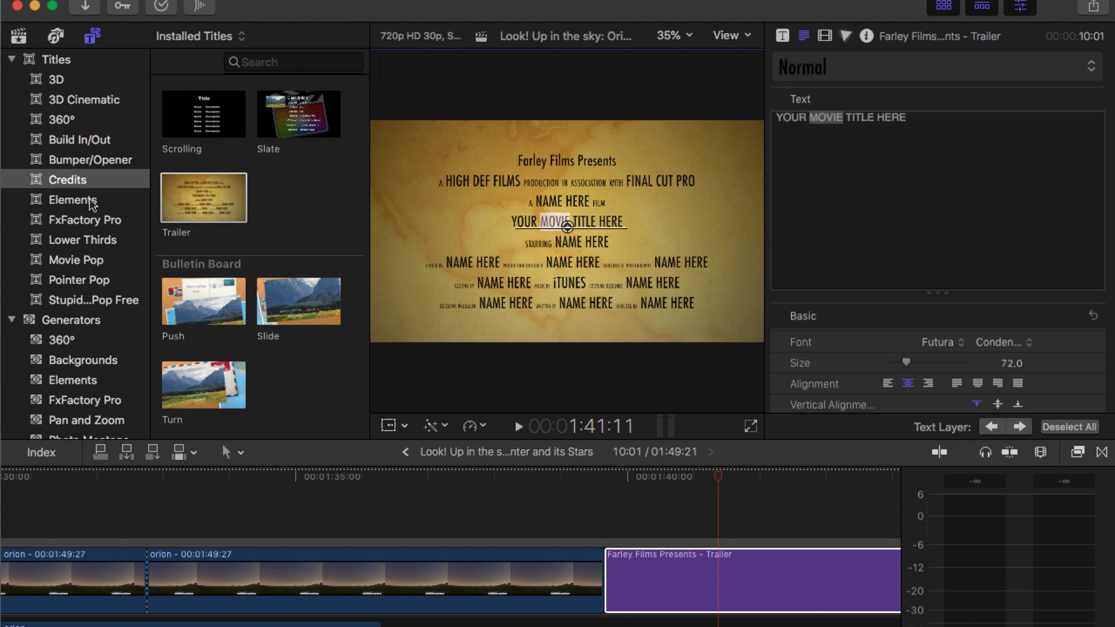
left_click(710, 597)
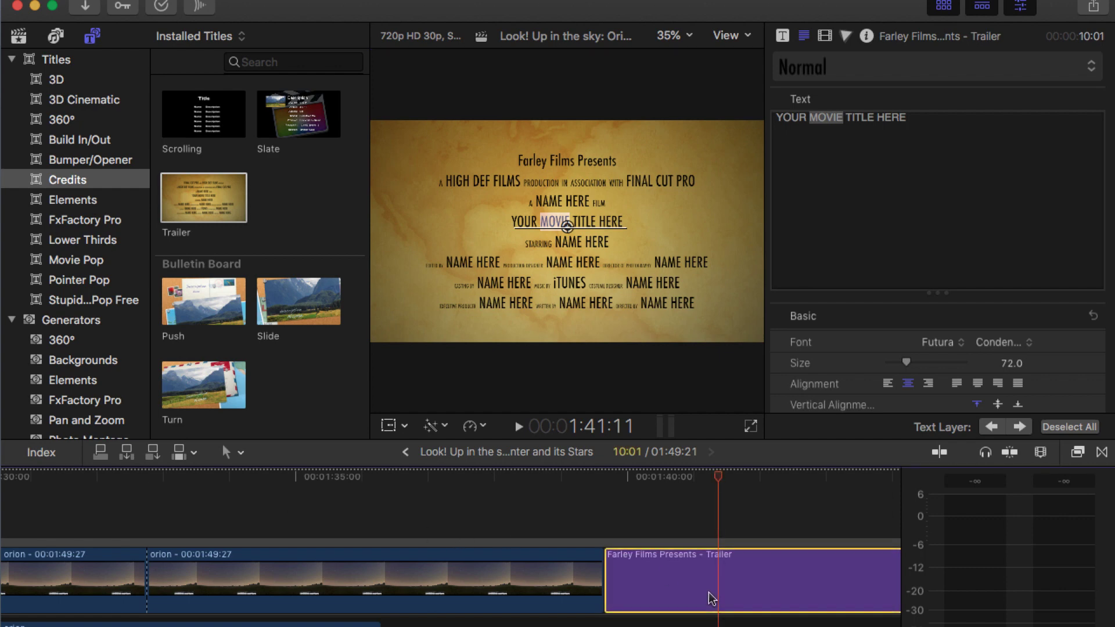
- Delete the Trailer title and place a Basic 3D title above the orion clips' end
key("Delete")
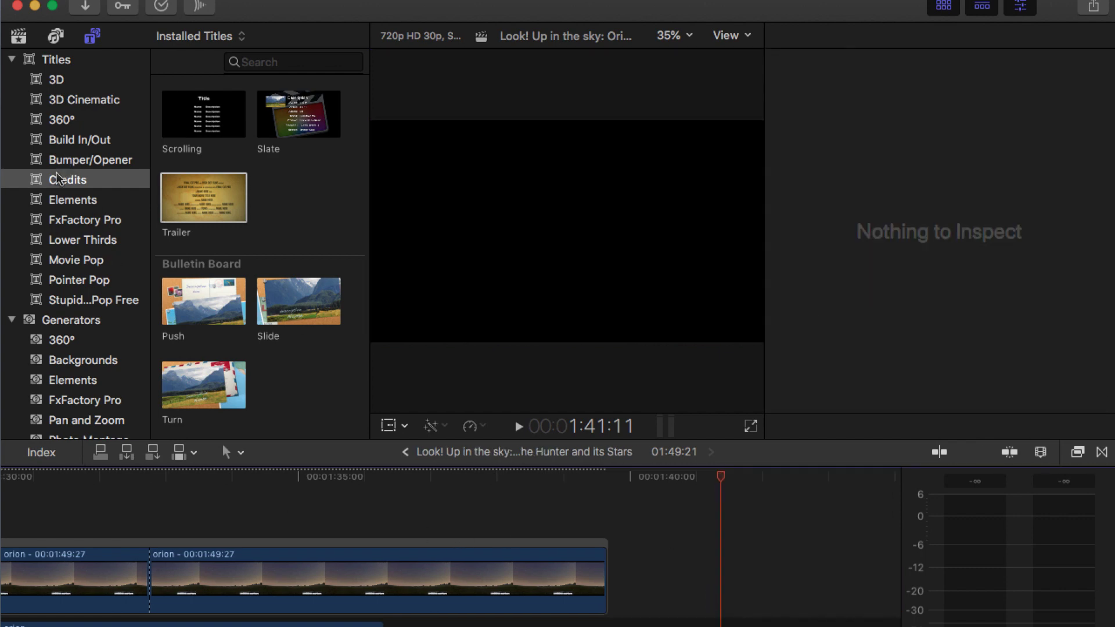
left_click(58, 87)
left_click(58, 87)
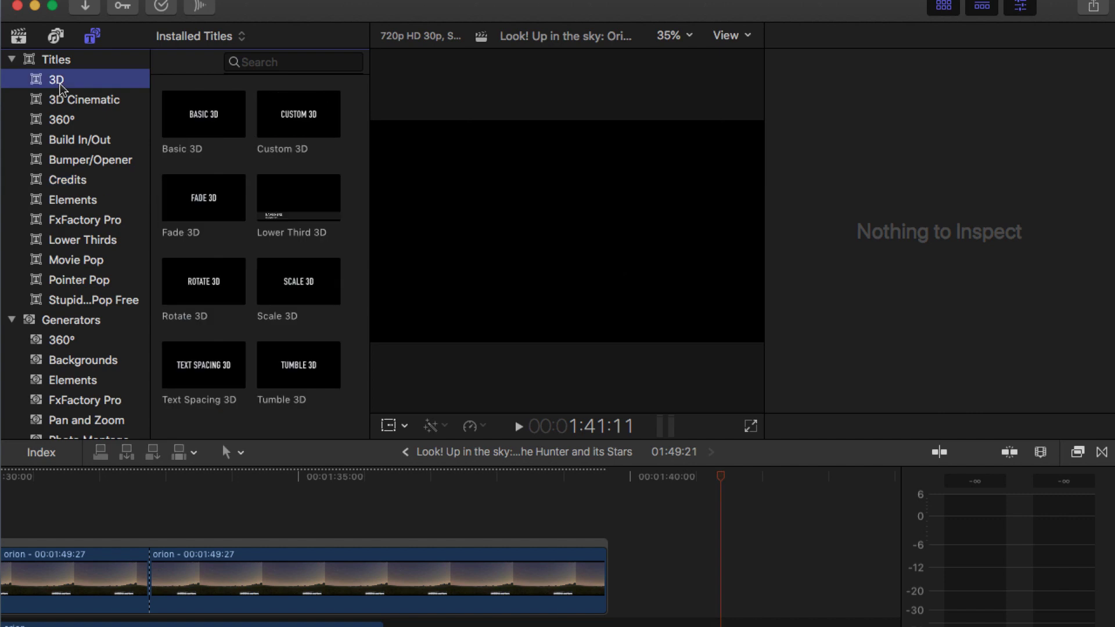
left_click(202, 117)
left_click_drag(202, 118, 644, 578)
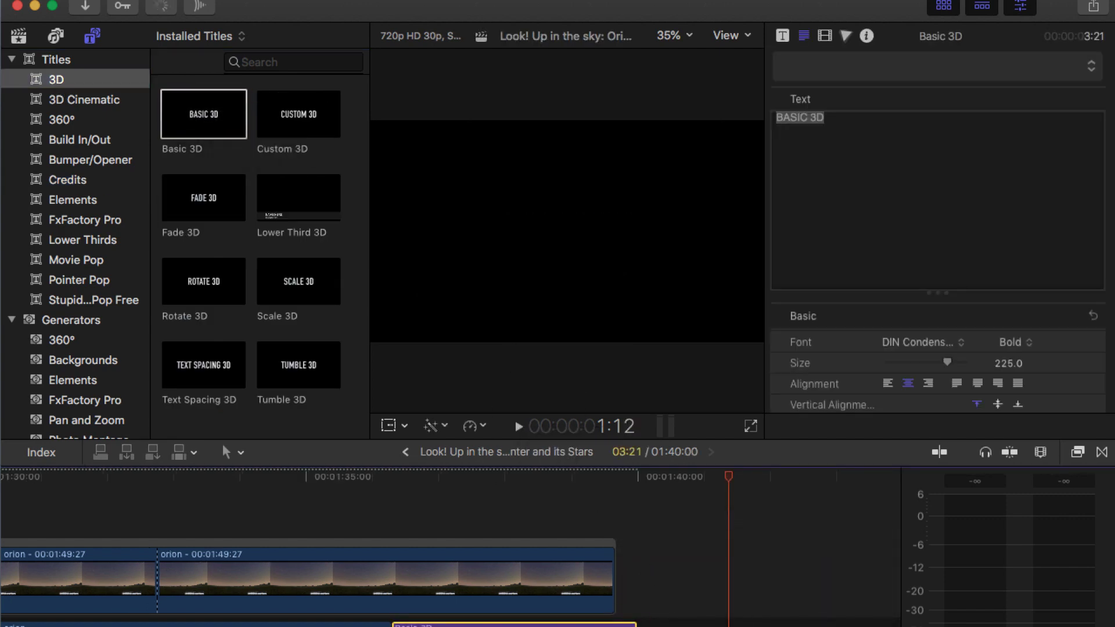
left_click_drag(563, 625, 778, 511)
- Change the Basic 3D text to 'The End' and scrub through to preview it
left_click_drag(668, 479, 677, 482)
left_click(834, 163)
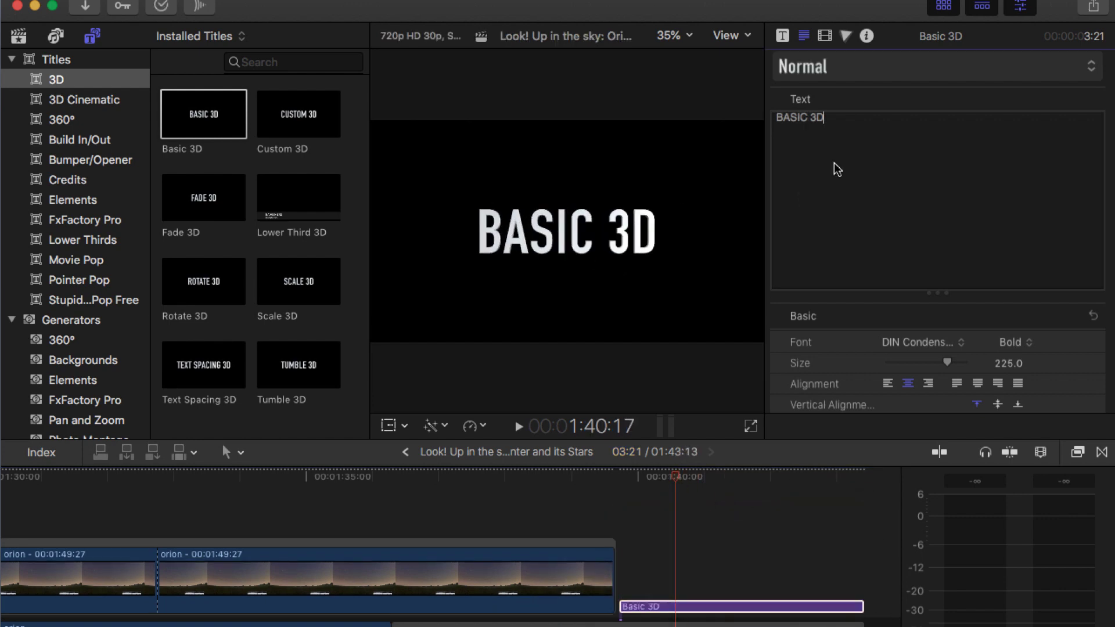
left_click_drag(823, 118, 747, 113)
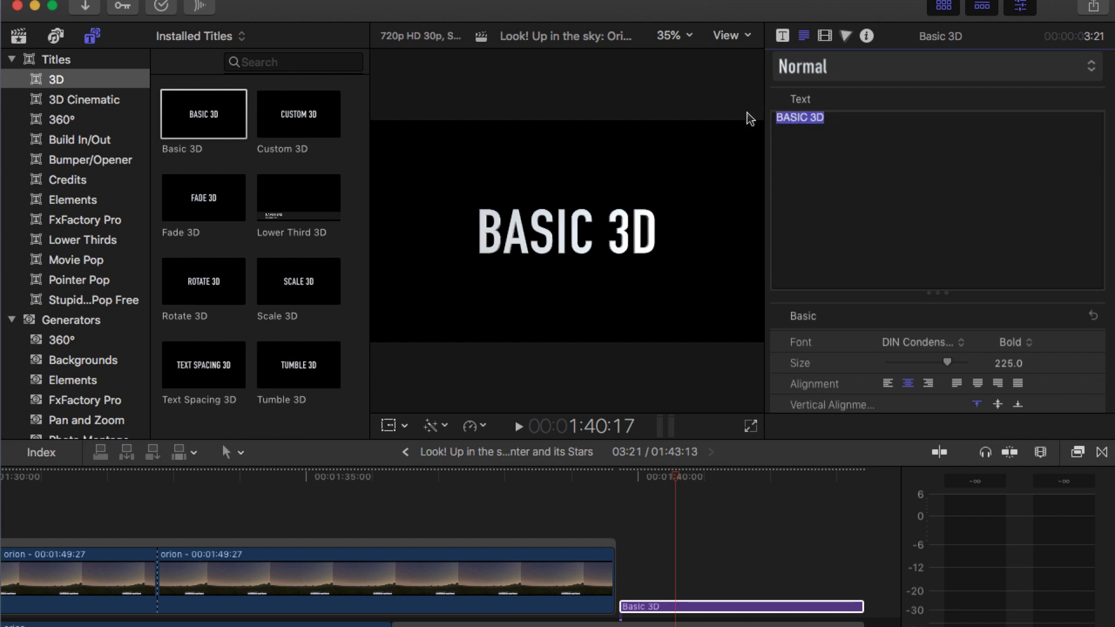
type("The End")
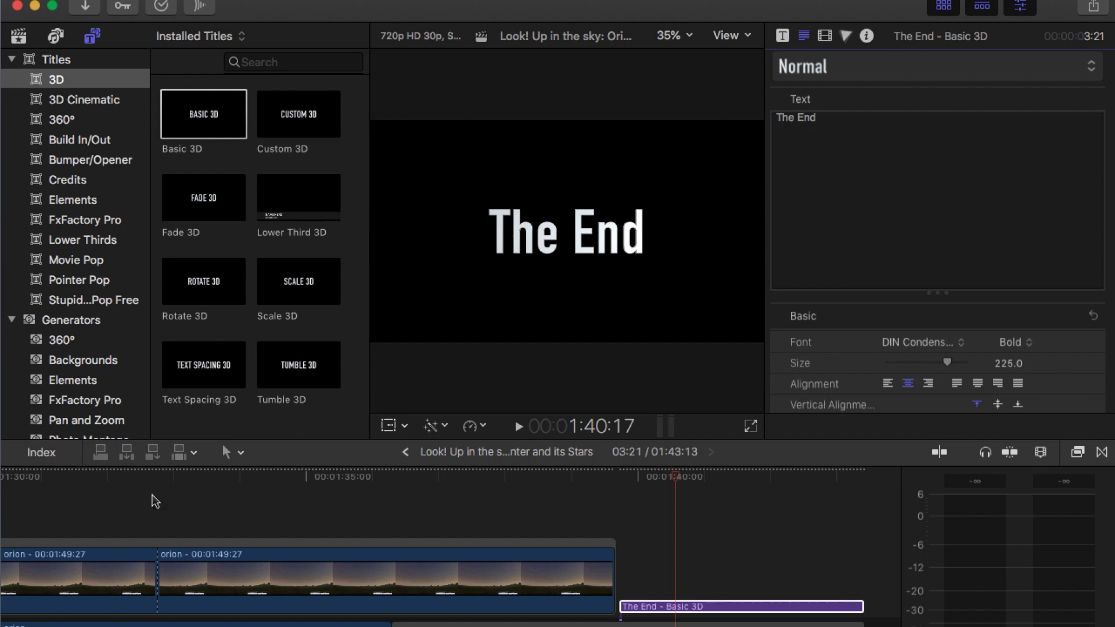
left_click_drag(675, 478, 588, 458)
- Lift the Sound Story - Drifting title onto a lane above the orion clip and preview it
scroll(380, 500, "left", 15)
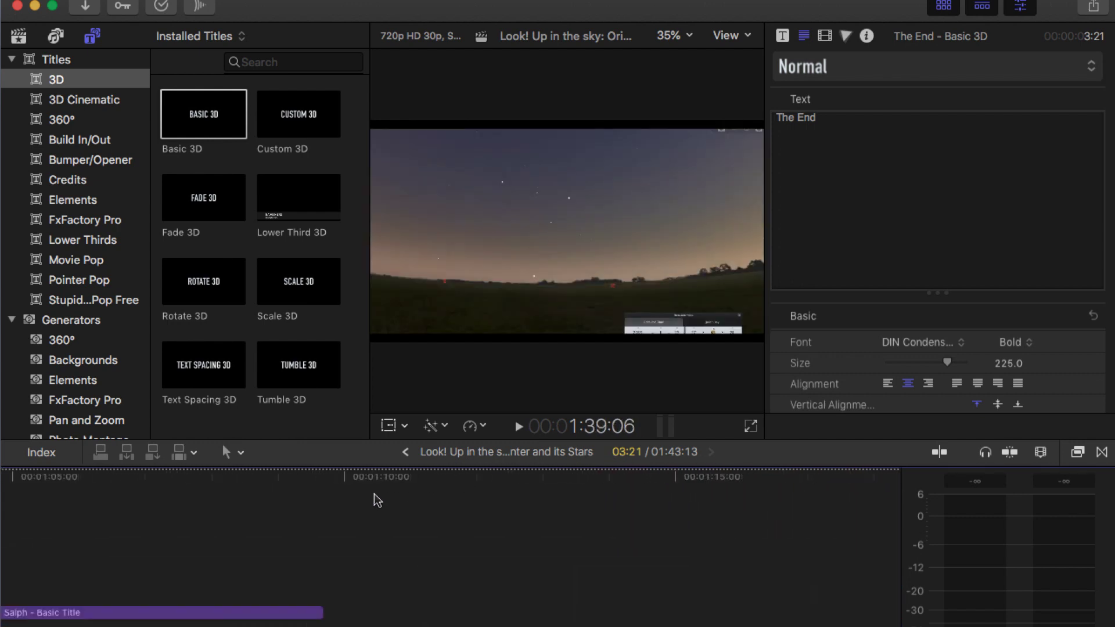
scroll(378, 501, "left", 5)
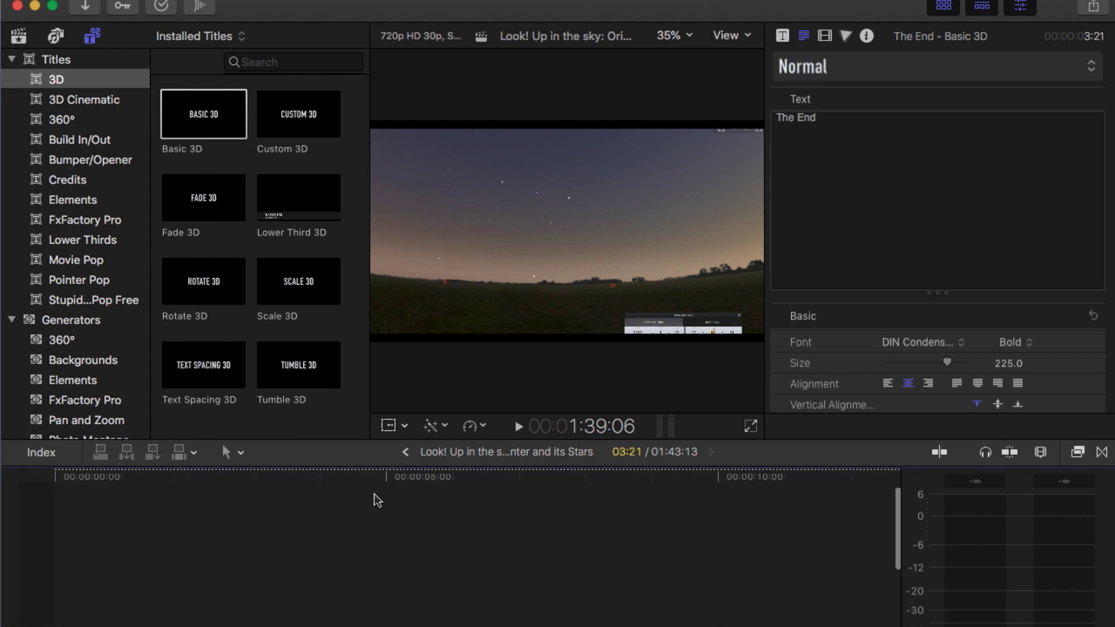
scroll(378, 500, "down", 3)
left_click_drag(109, 600, 117, 538)
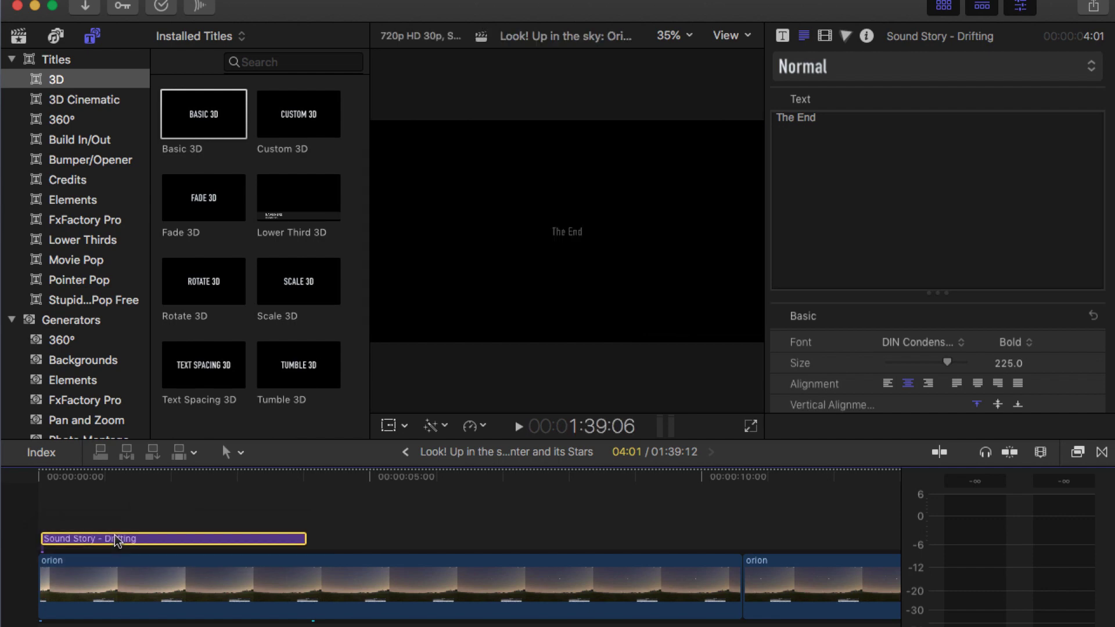
left_click_drag(177, 481, 50, 579)
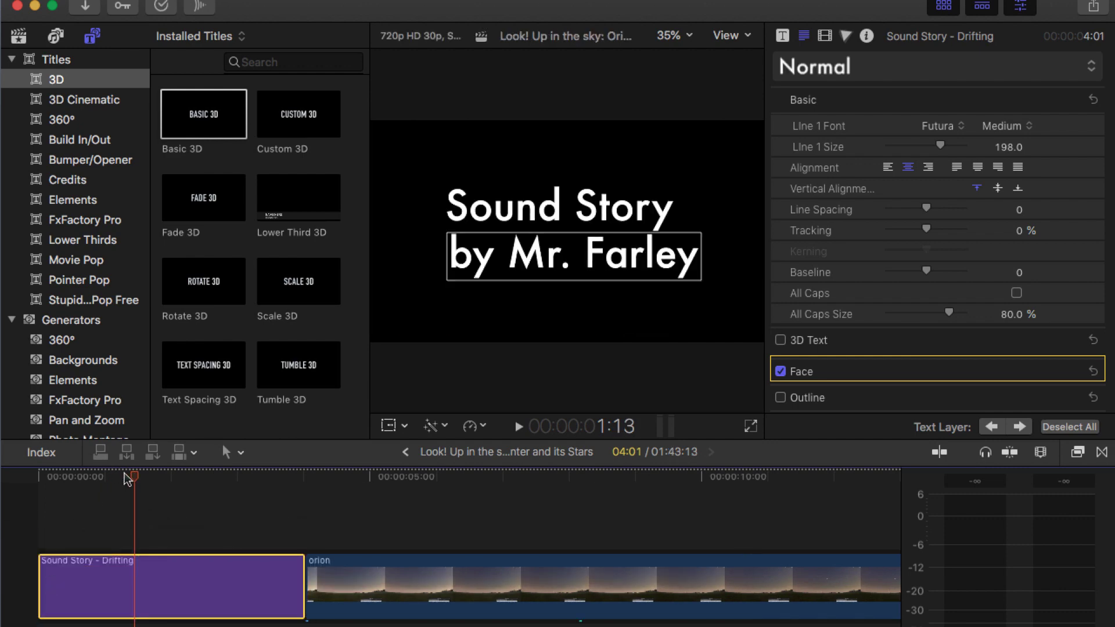
left_click_drag(81, 475, 244, 481)
left_click_drag(183, 603, 184, 543)
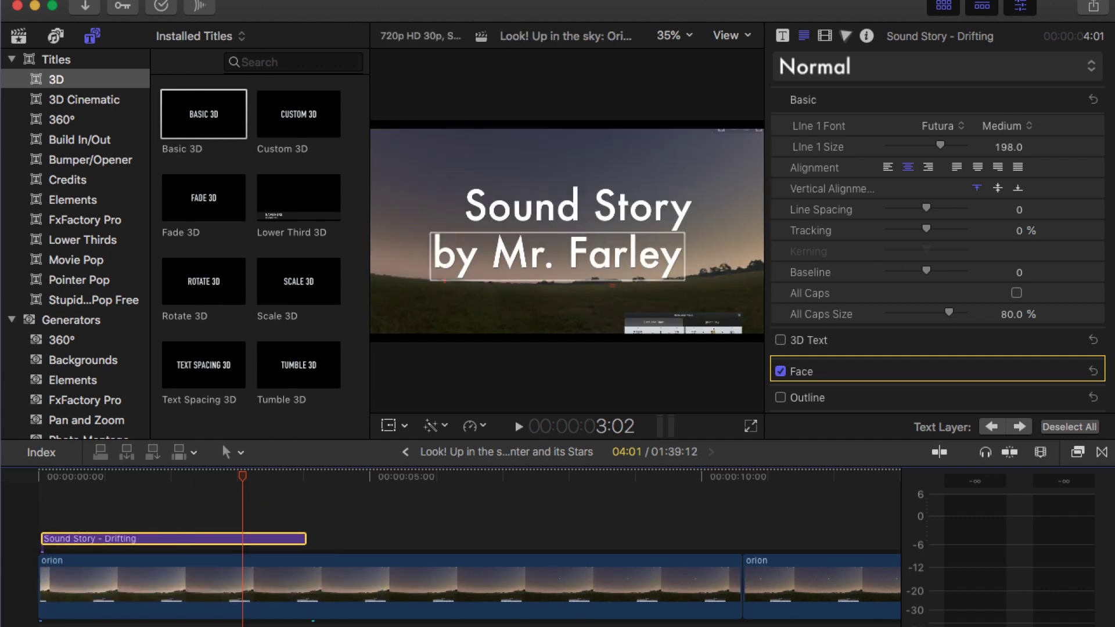
left_click(145, 0)
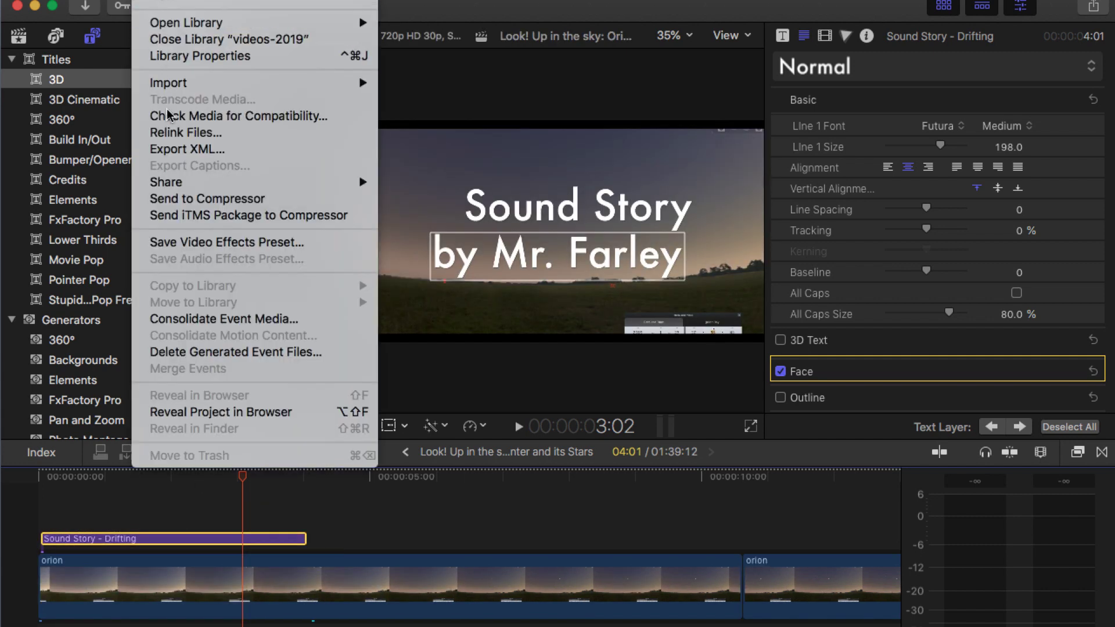
- Start a Master File export with H.264 video at 1280 x 720 and continue to saving
mouse_move(168, 185)
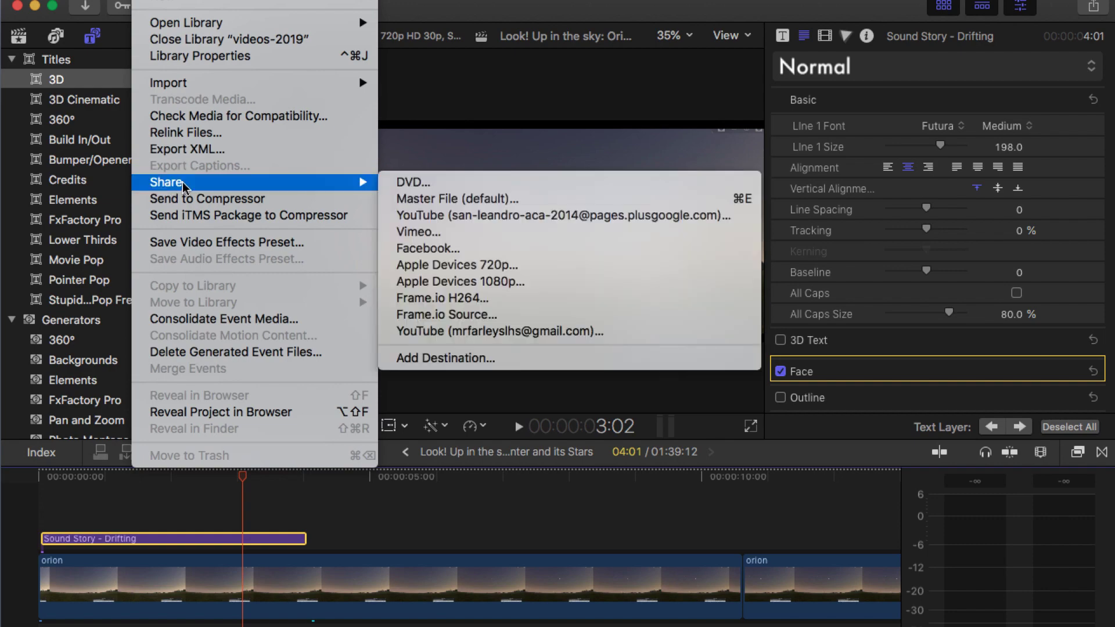
left_click(405, 201)
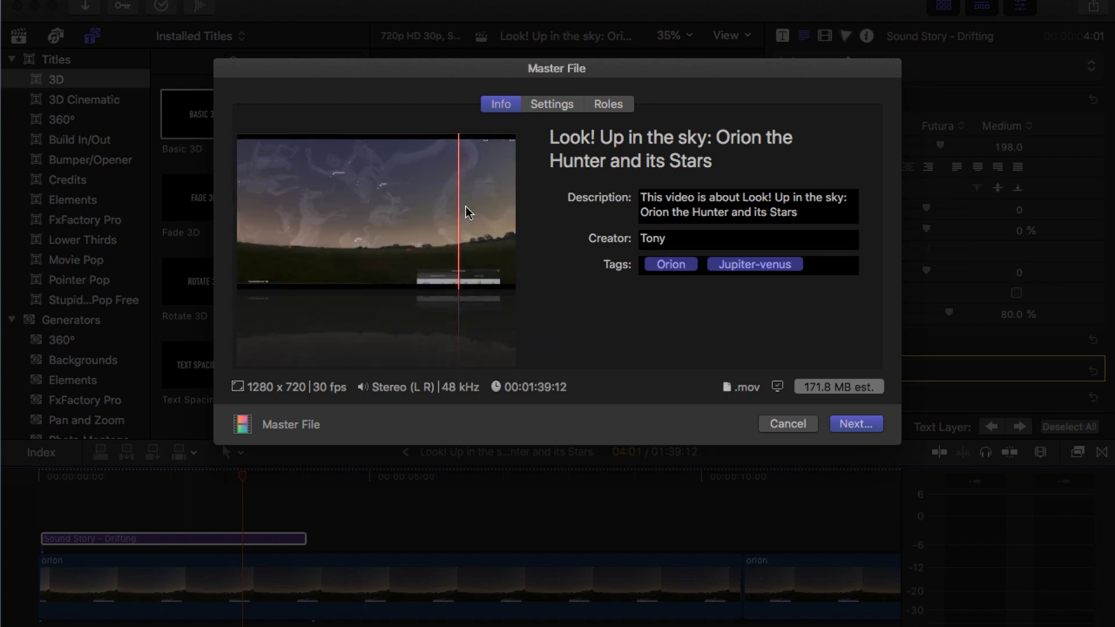
left_click(560, 104)
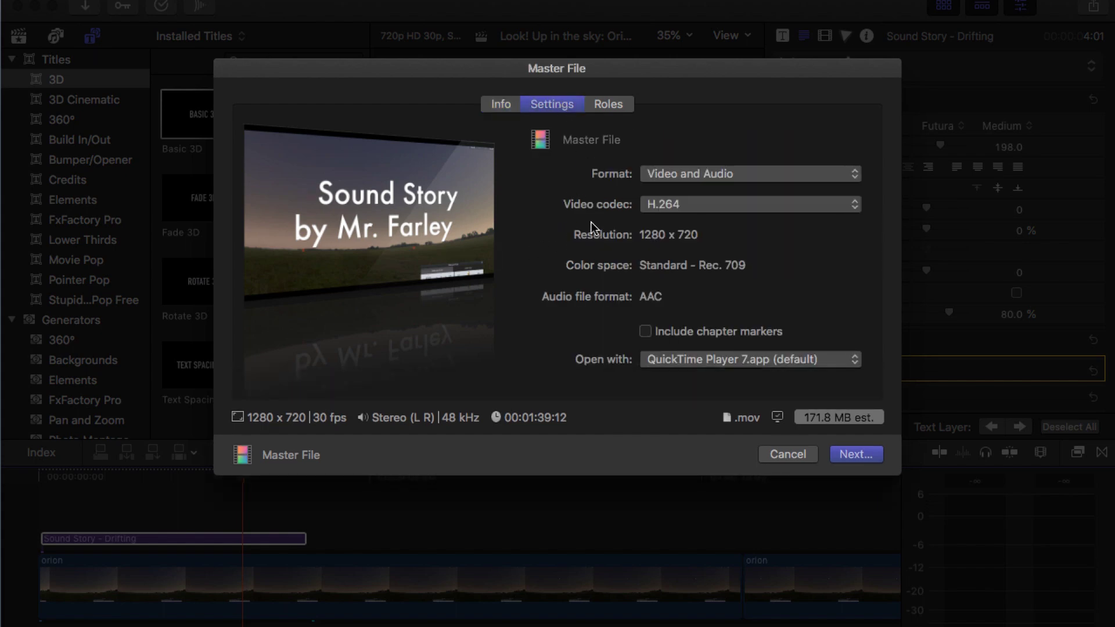
left_click(670, 209)
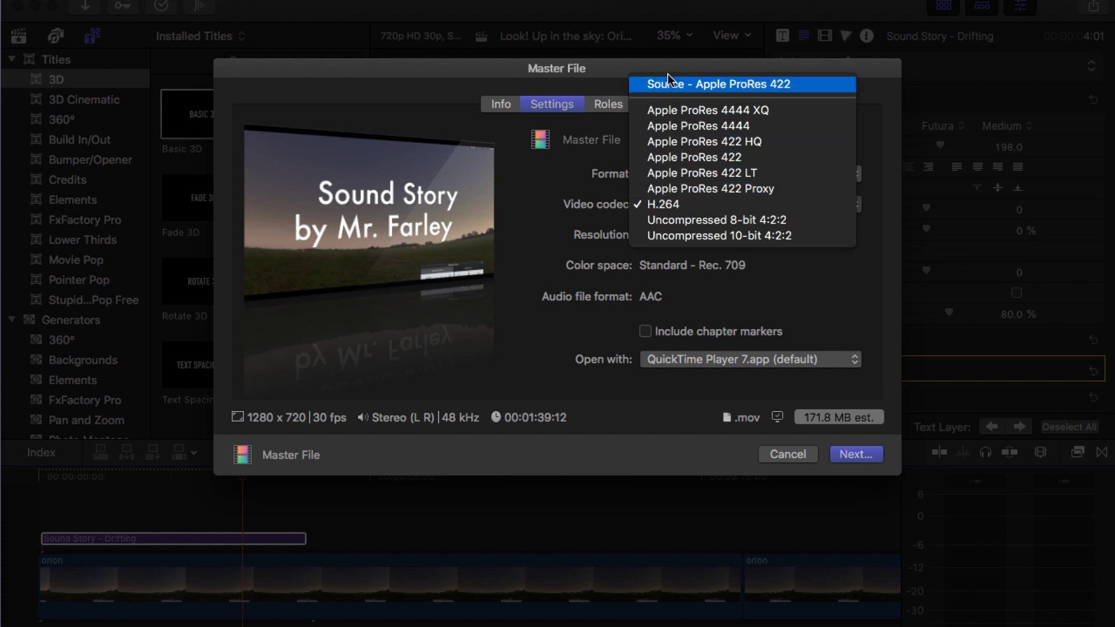
left_click(669, 207)
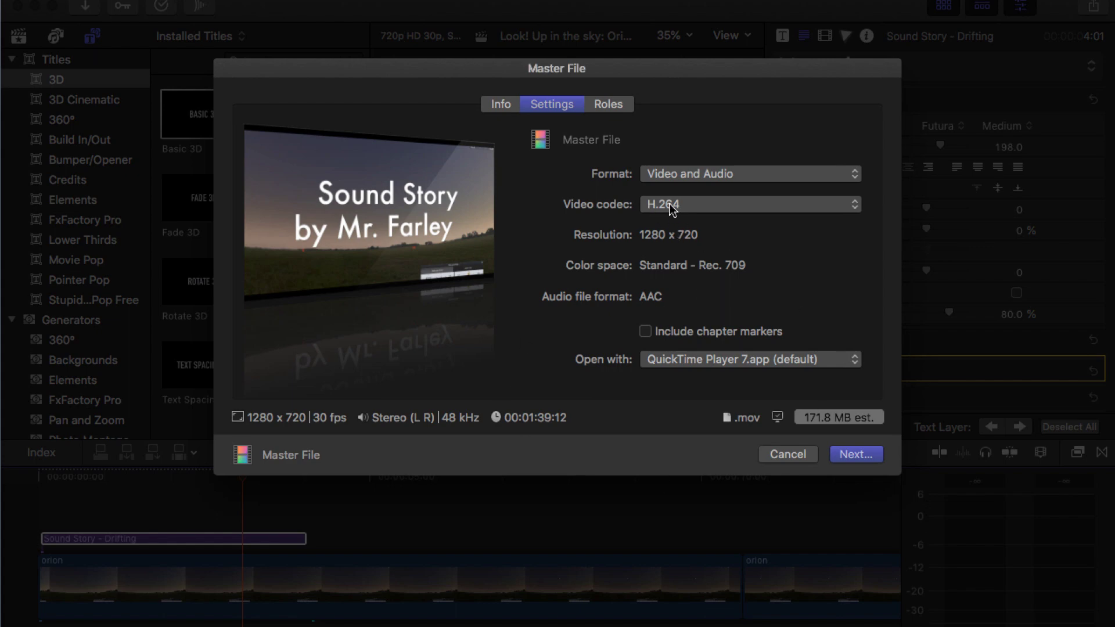
left_click(862, 454)
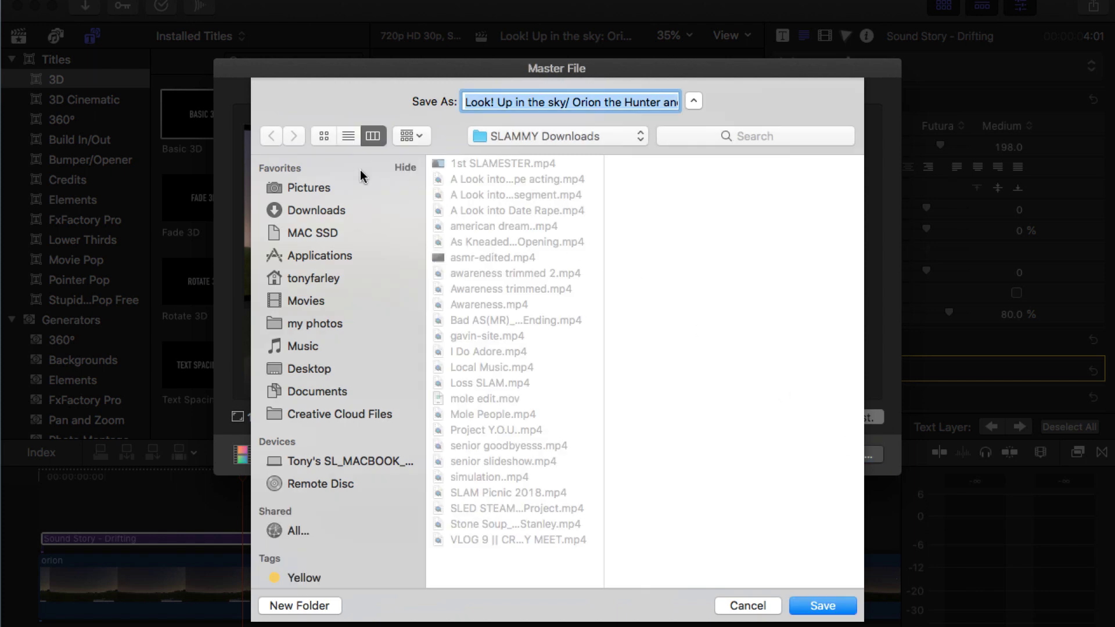
- Save the export on the Desktop, replacing the suggested name with a new sound story file name
left_click(297, 367)
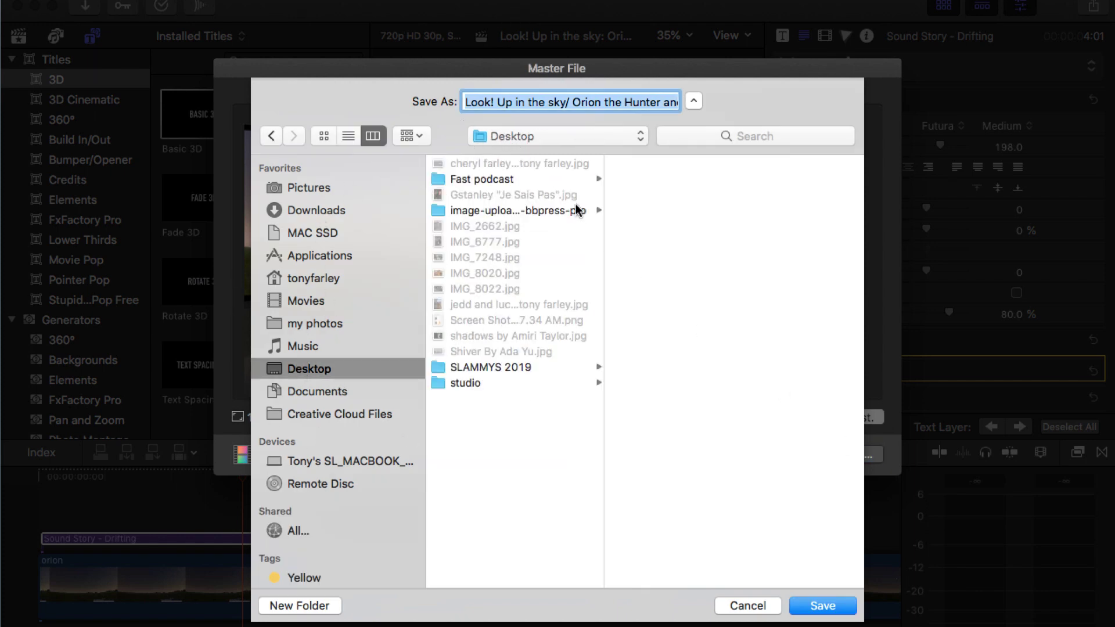
key("BackSpace")
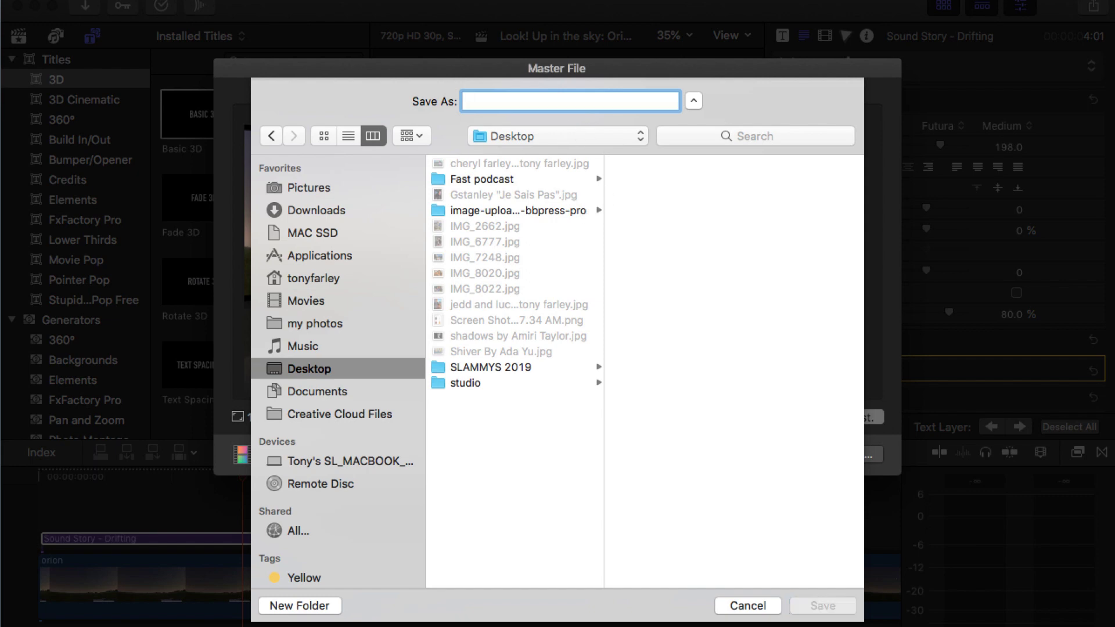
type("tonyf_soundstory")
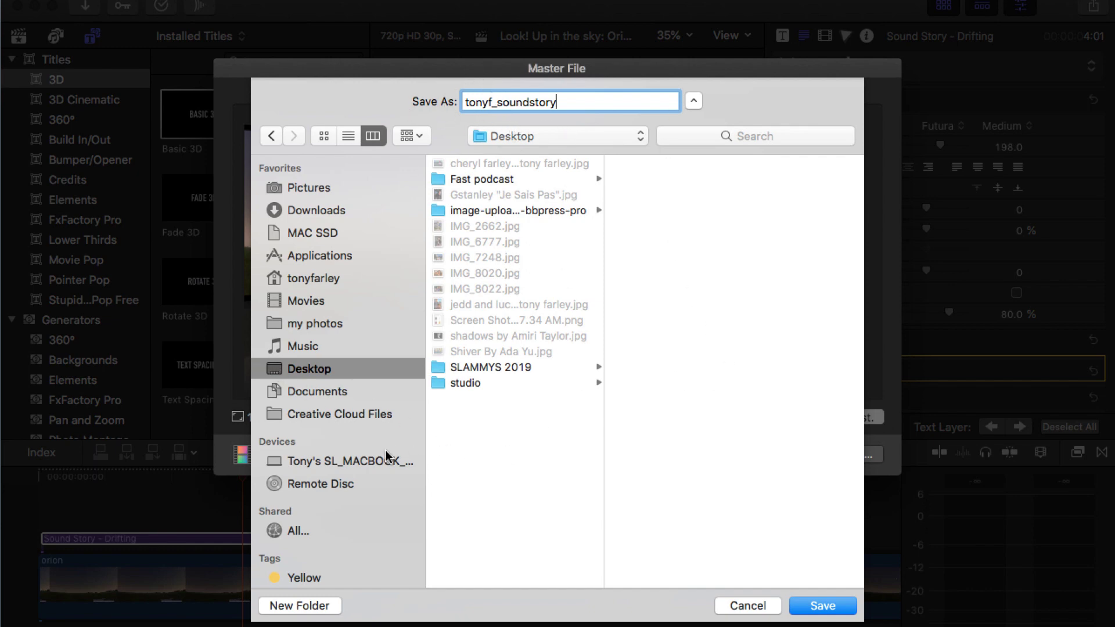
left_click(820, 606)
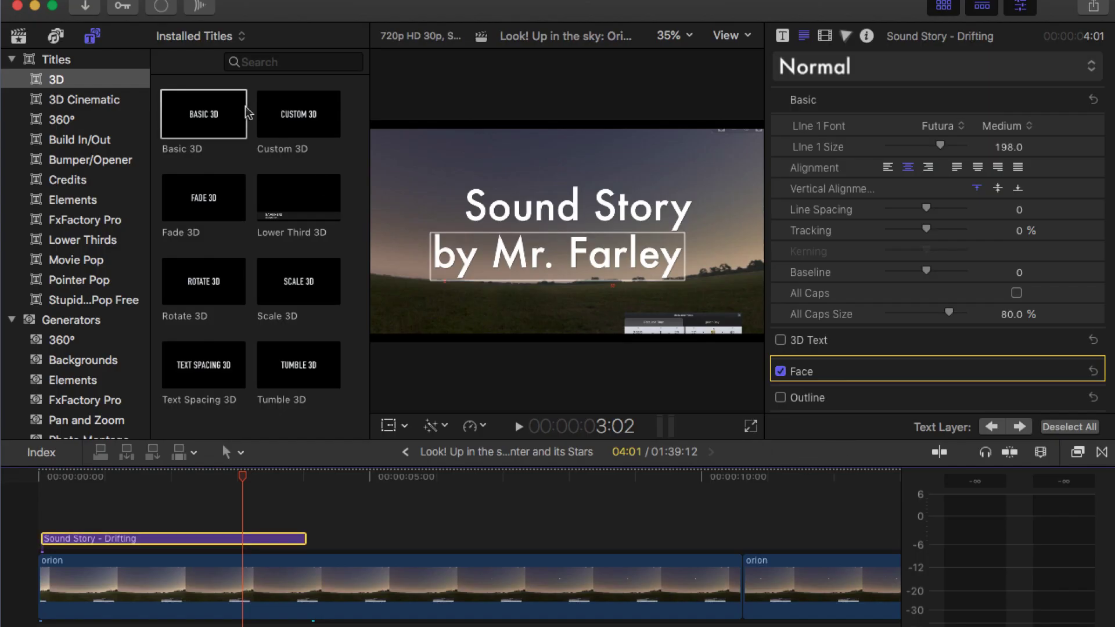
- Check the Background Tasks sharing progress twice as the export passes 40 percent
left_click(162, 7)
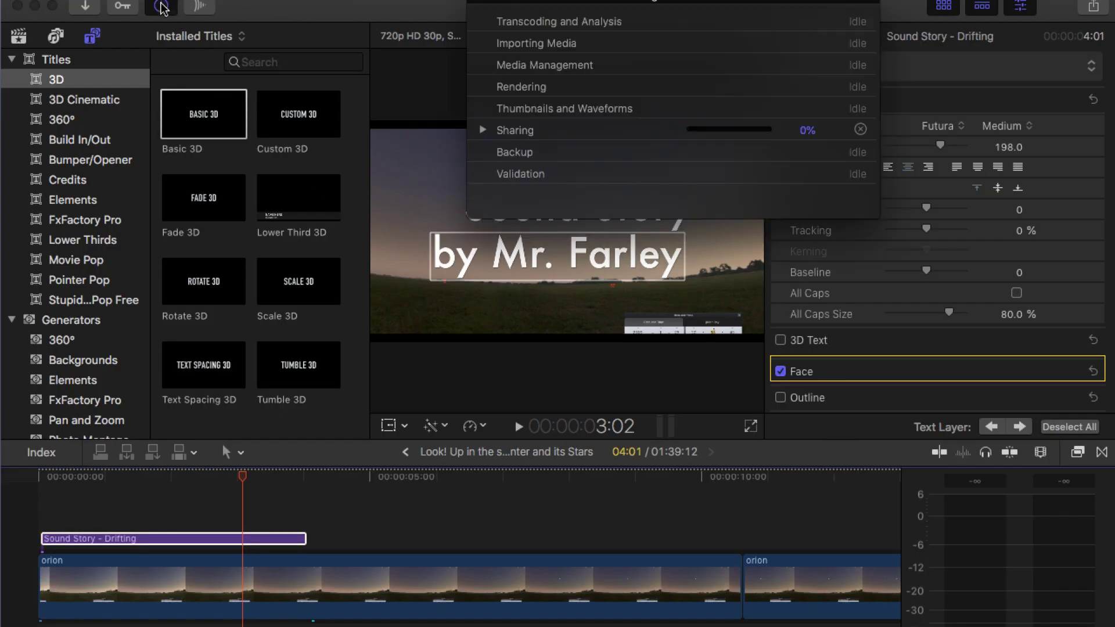
left_click(484, 5)
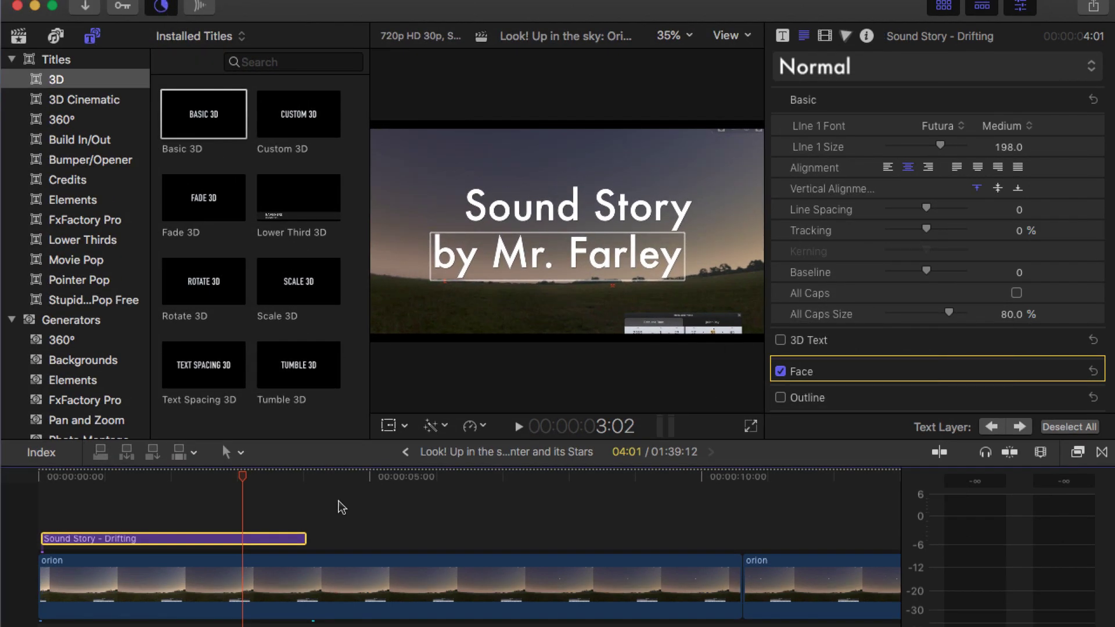
left_click(160, 7)
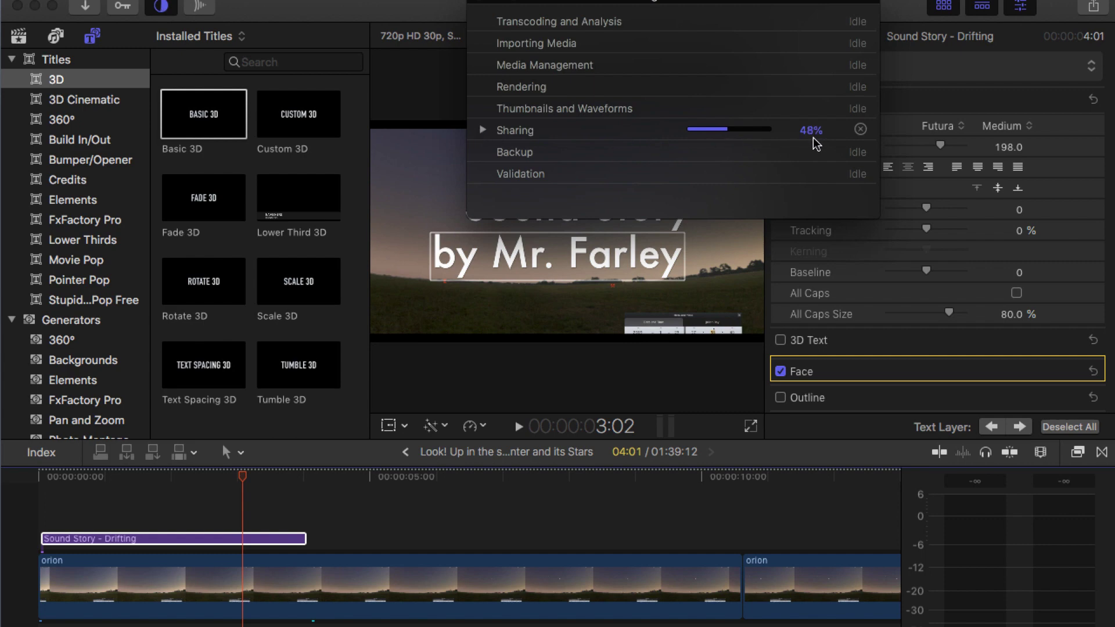
left_click(479, 3)
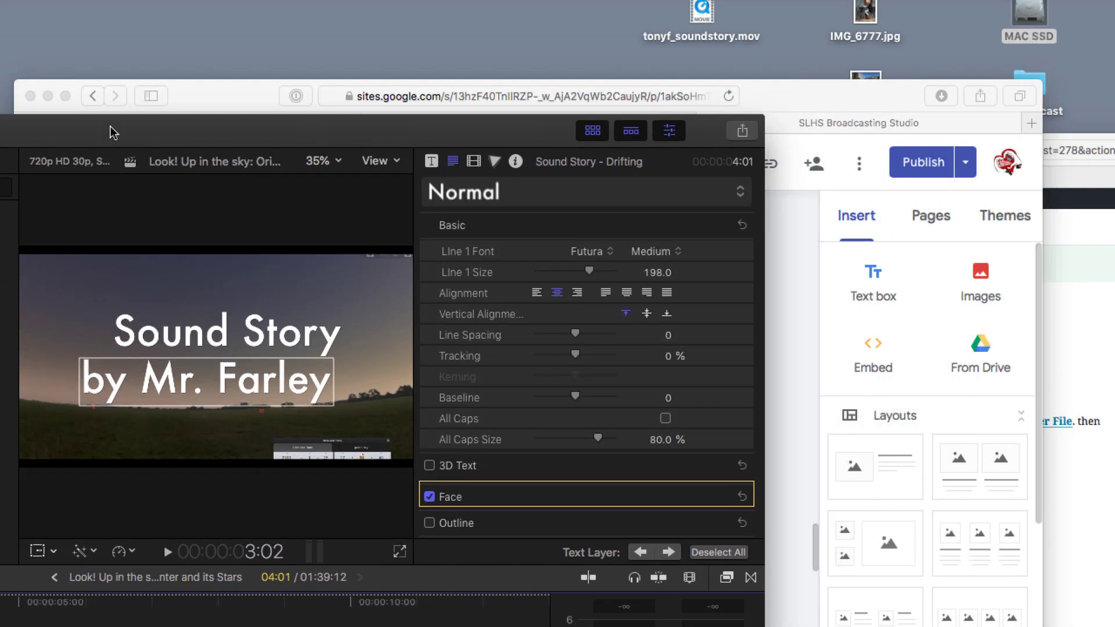
- Clear the Safari windows aside, select the exported .mov on the Desktop, and shift Final Cut Pro right
double_click(859, 106)
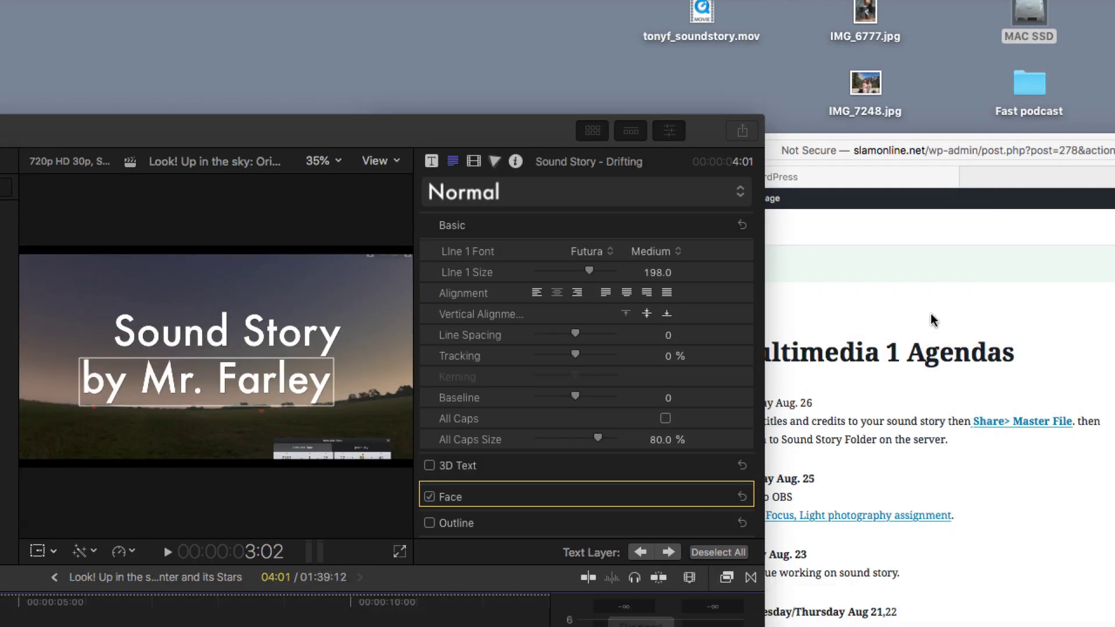
left_click(979, 251)
left_click_drag(647, 156, 615, 543)
left_click(703, 12)
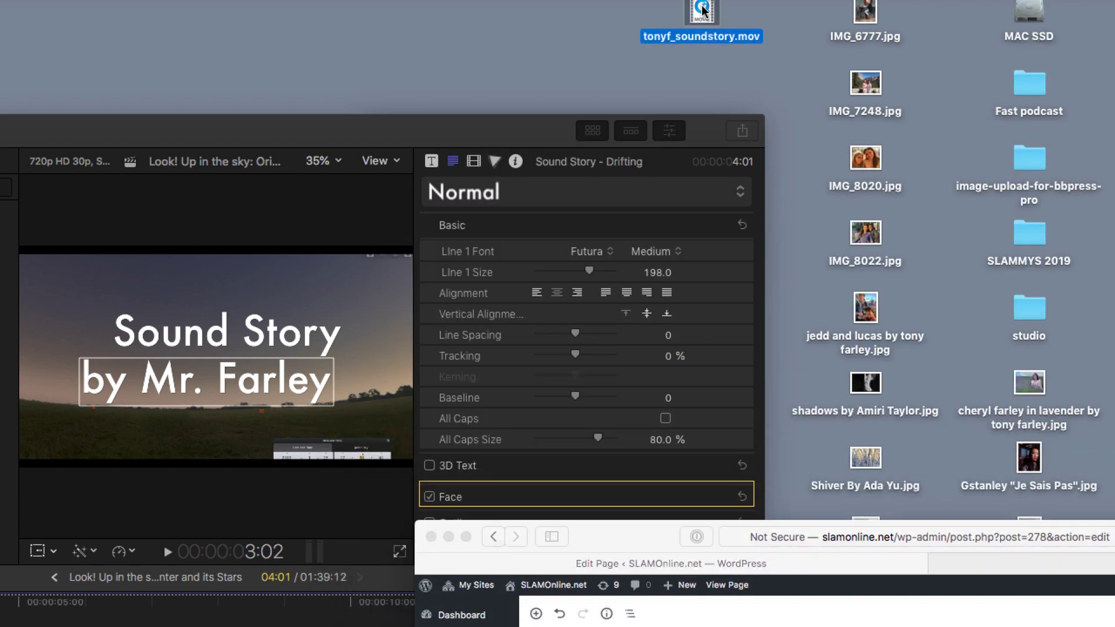
left_click_drag(475, 135, 669, 128)
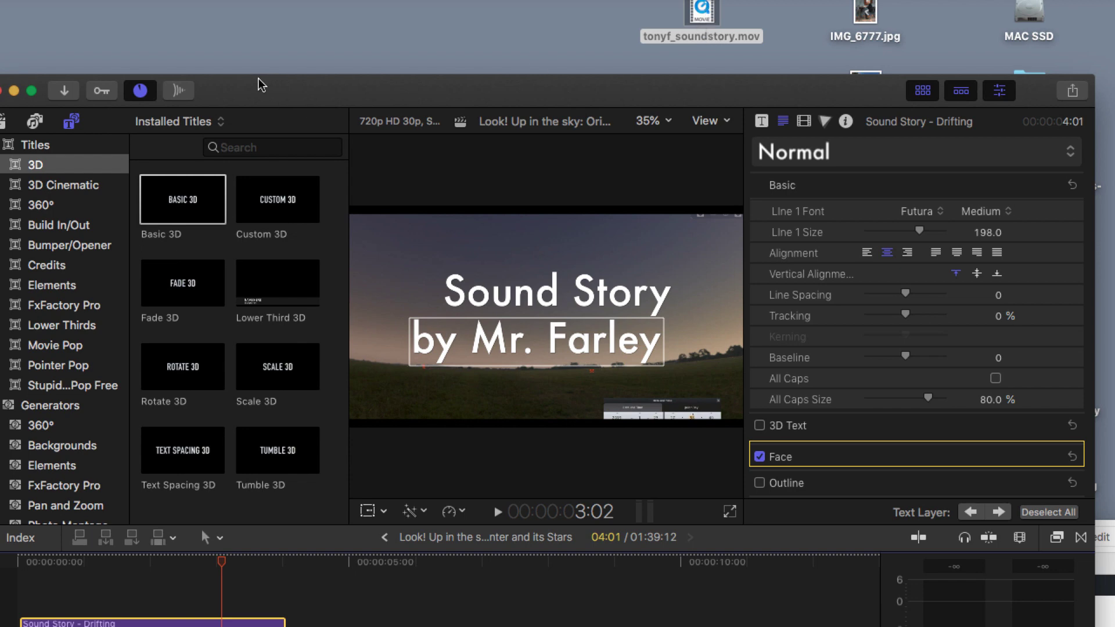
- Verify in Background Tasks that Sharing is Idle, then toggle the full-screen viewer on and off
left_click(141, 92)
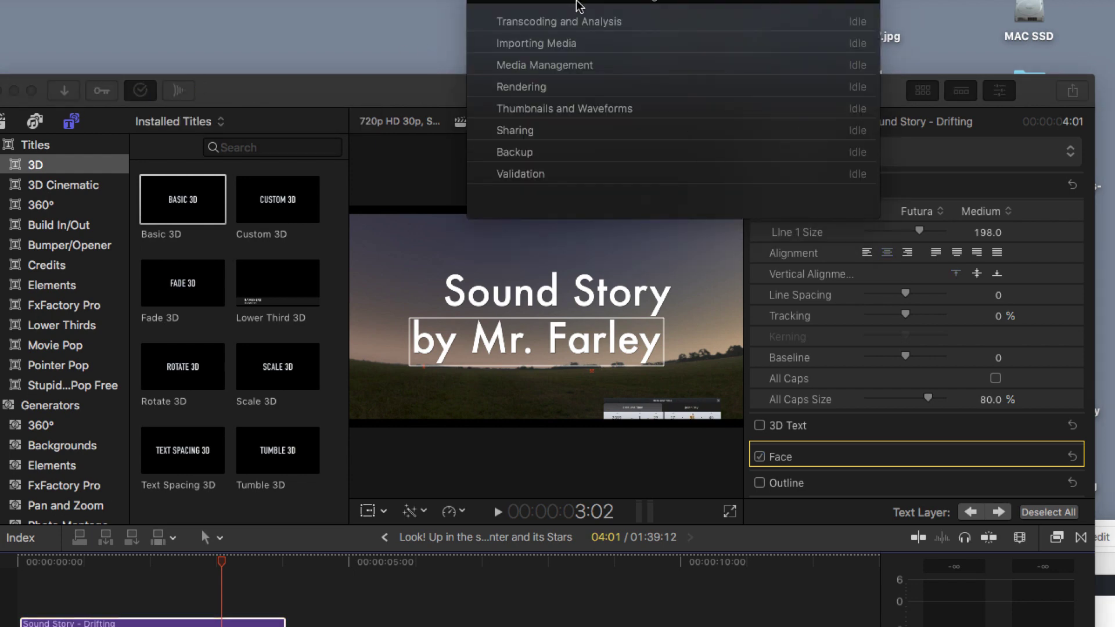
key("super+shift+f")
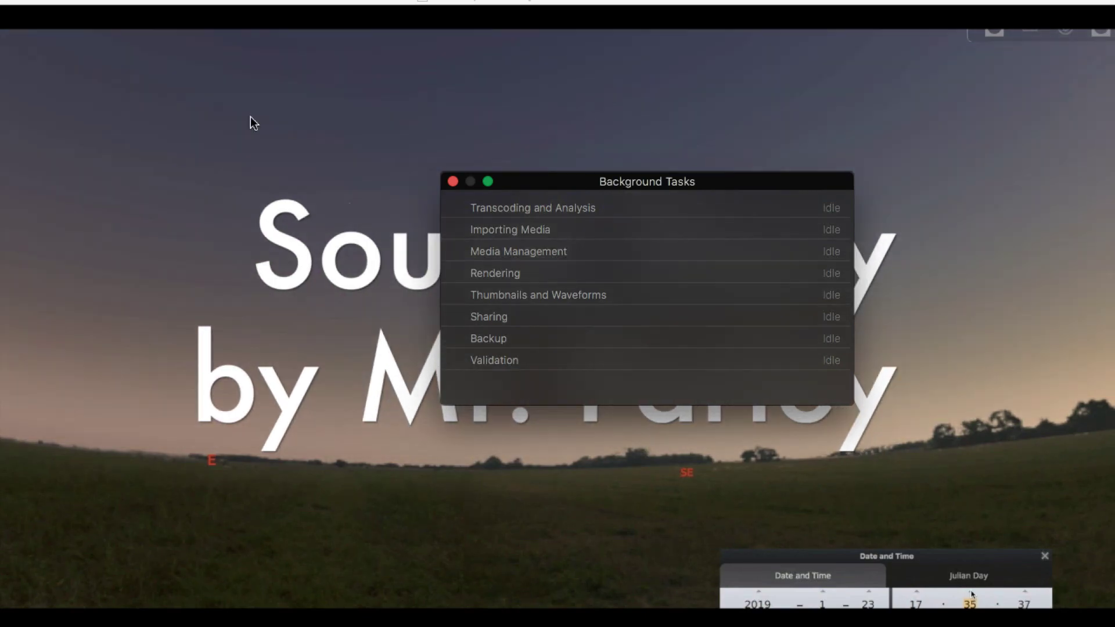
key("Escape")
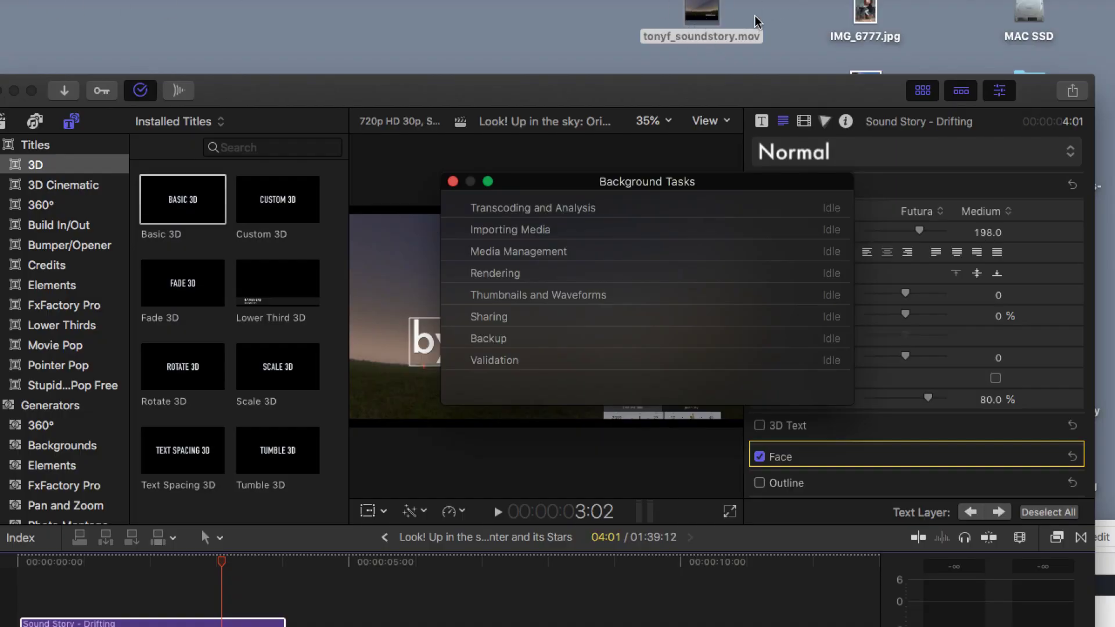
- Select the exported .mov file on the Desktop and reposition the Final Cut Pro window
left_click(700, 16)
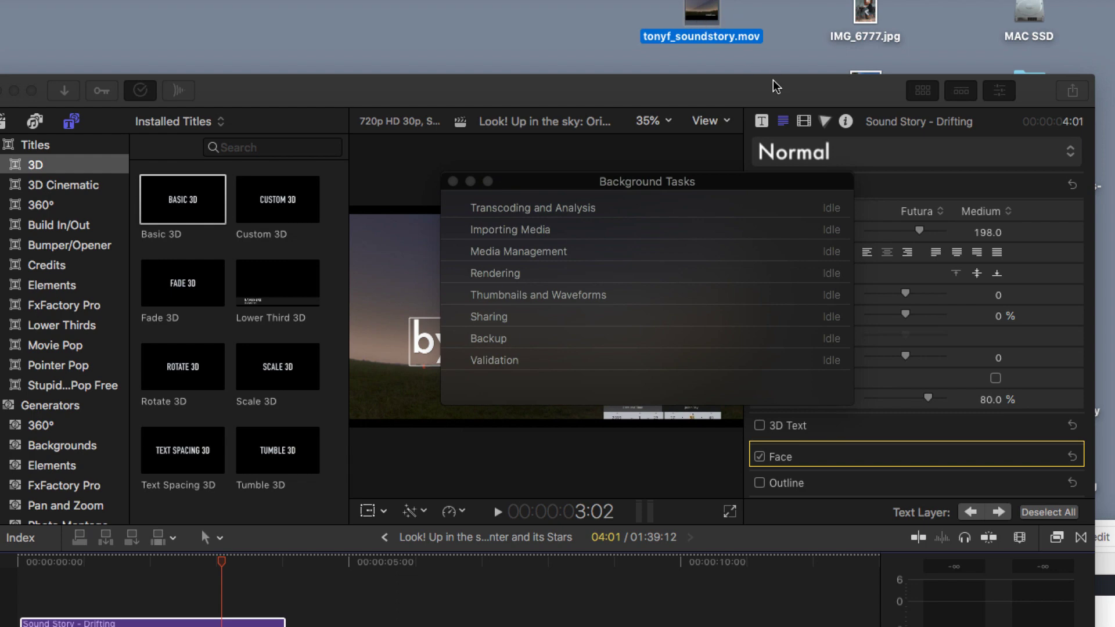
left_click_drag(736, 92, 378, 93)
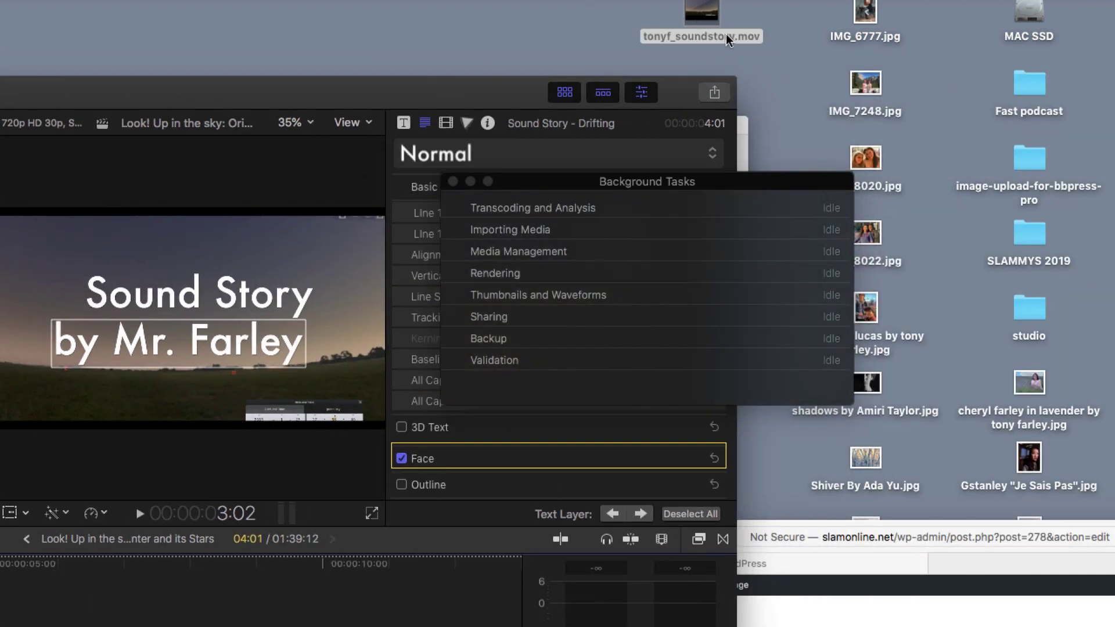
left_click_drag(709, 15, 771, 25)
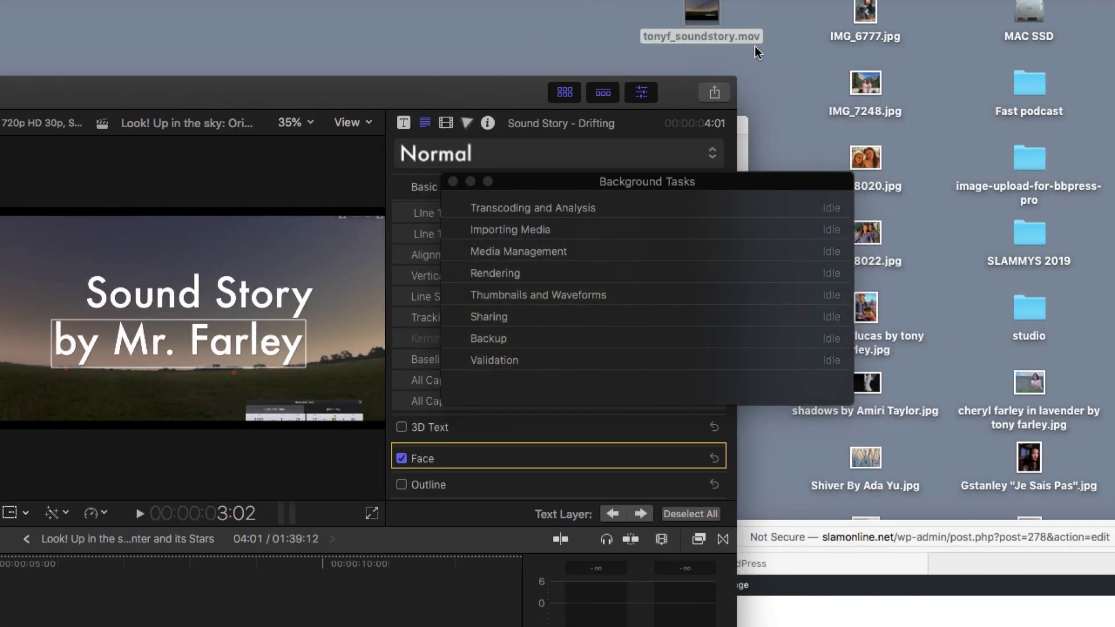